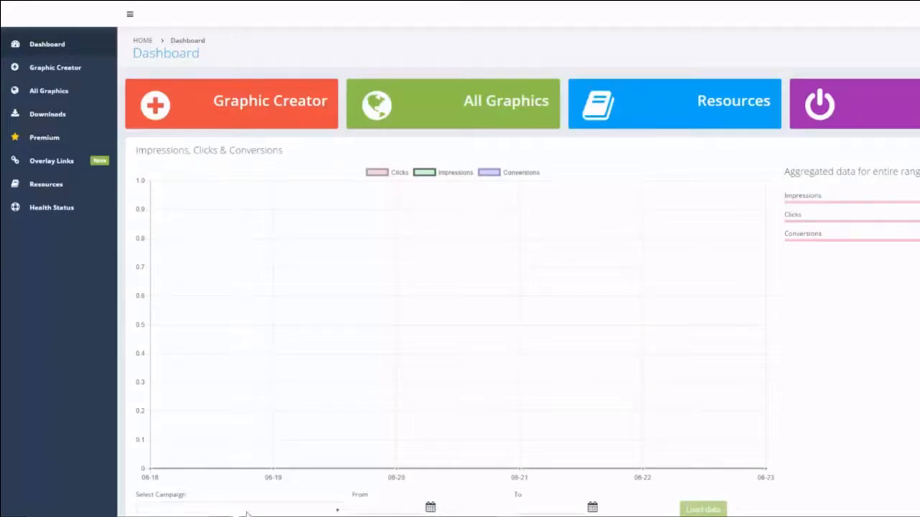
Step: Start a new banner in Graphic Creator and browse the Flat Graphics templates
click(279, 108)
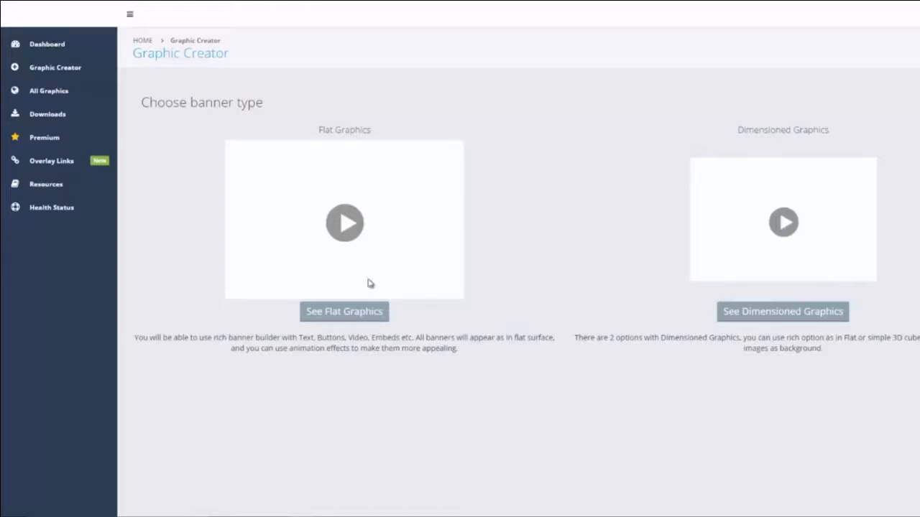
click(351, 318)
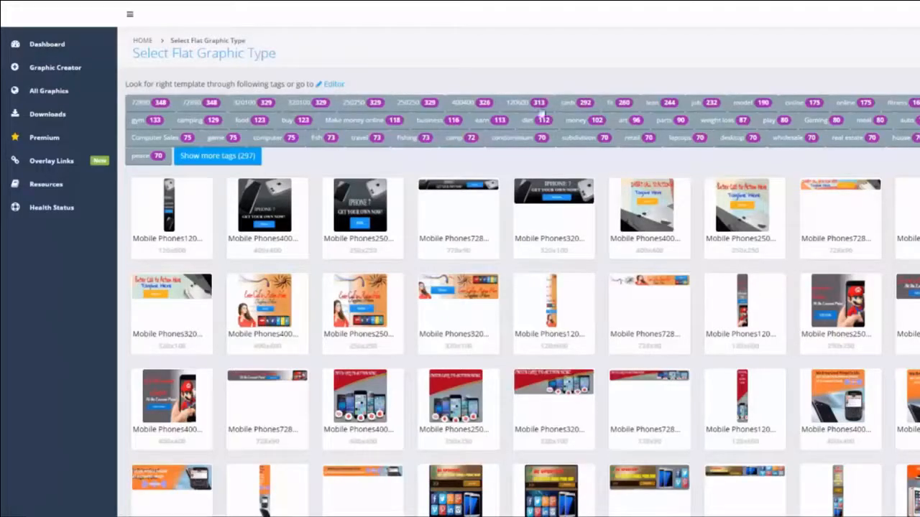
Step: Filter the templates by the business tag and play the 'Starting Your Own Business?' preview
click(417, 121)
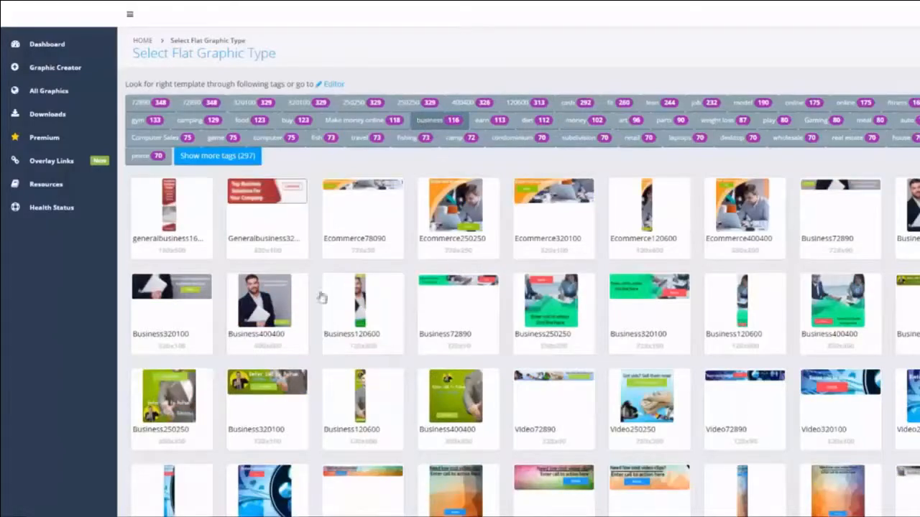
scroll(618, 314, down, 3)
scroll(619, 316, down, 4)
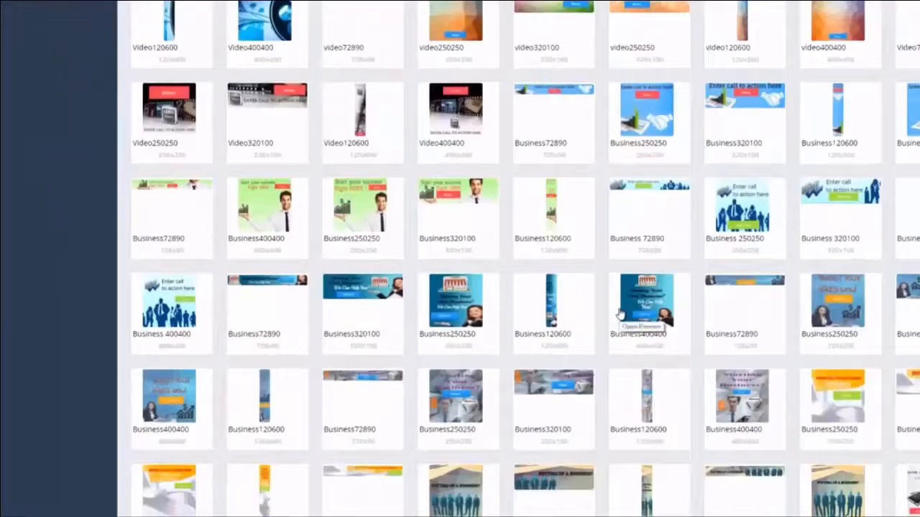
scroll(619, 314, down, 3)
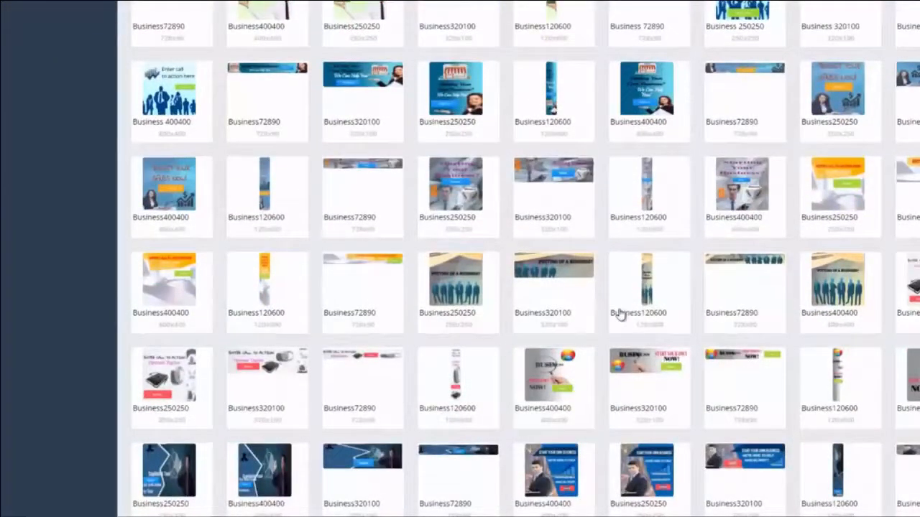
scroll(620, 316, down, 2)
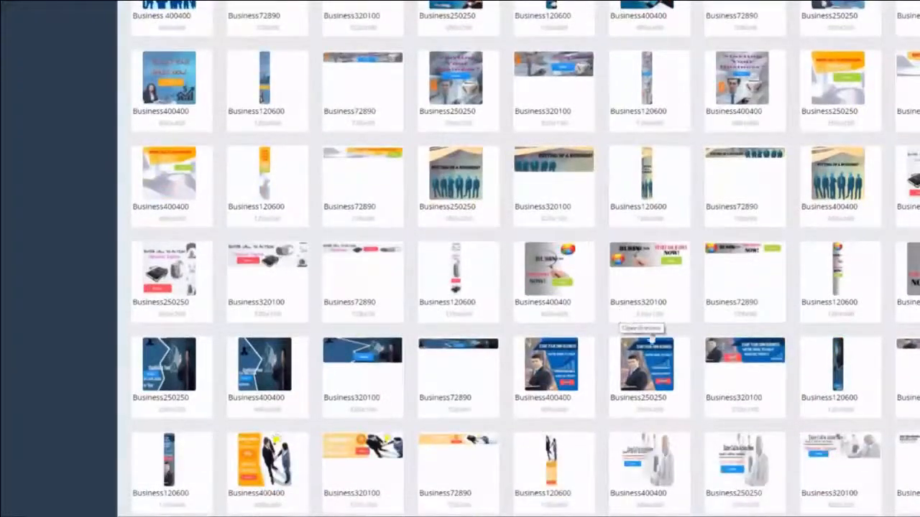
scroll(650, 343, down, 2)
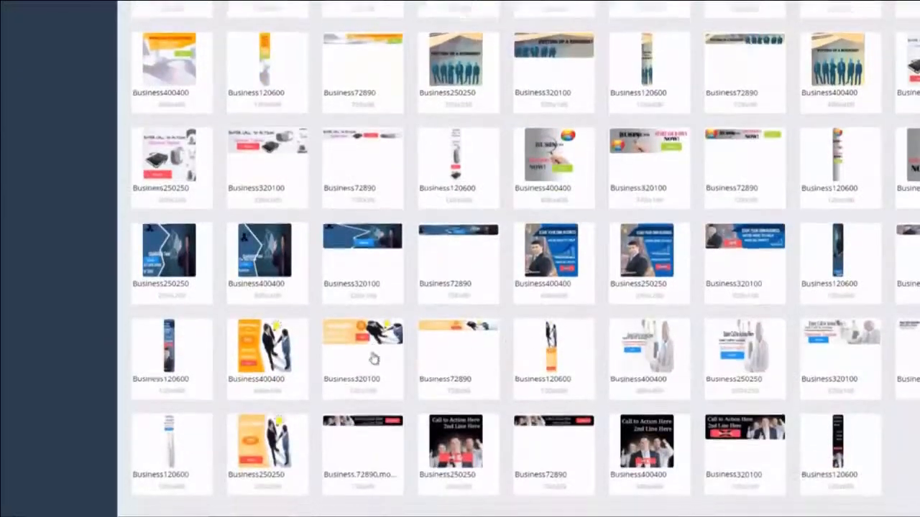
scroll(373, 358, down, 1)
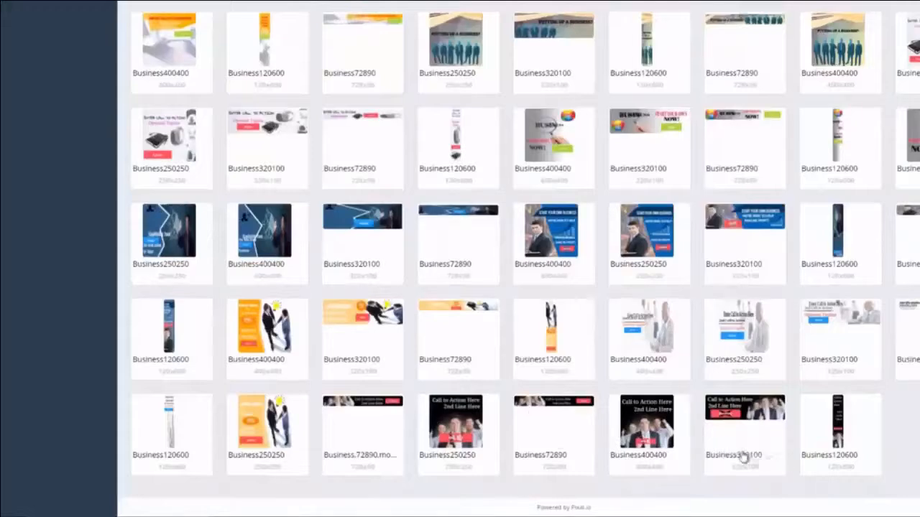
scroll(726, 438, up, 5)
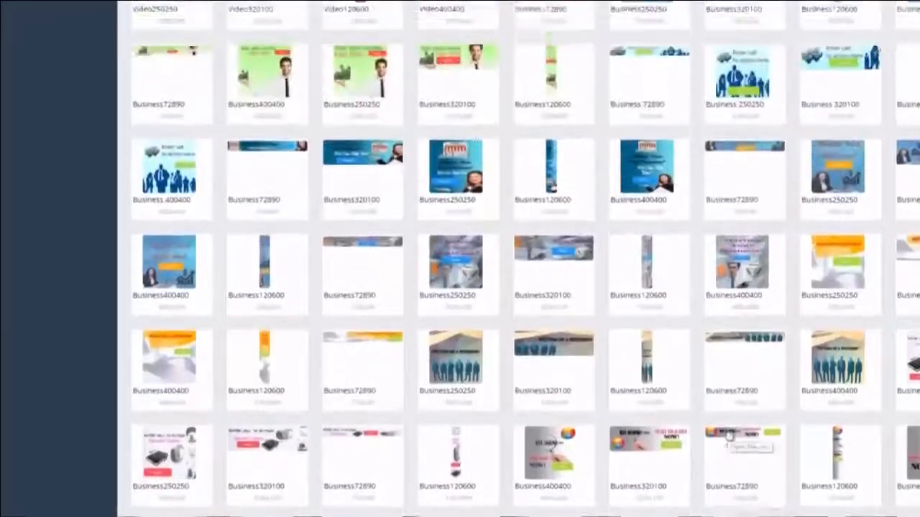
click(362, 164)
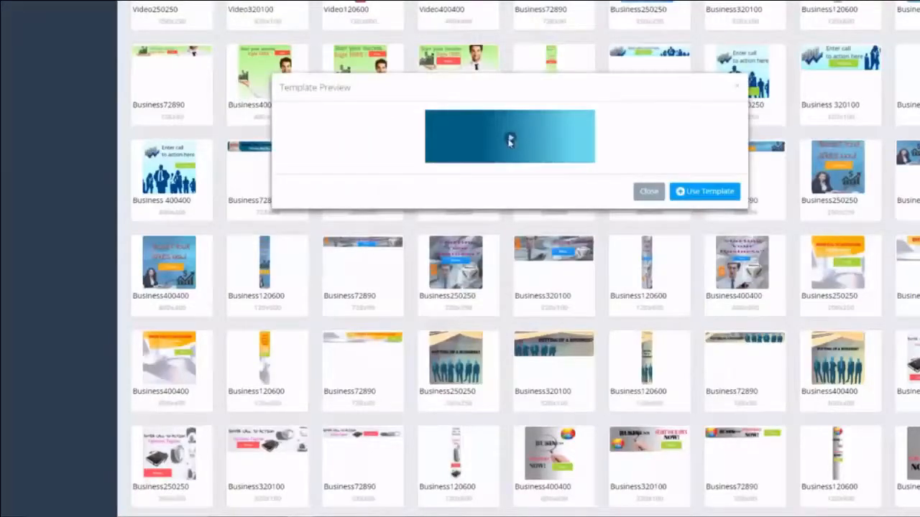
click(509, 140)
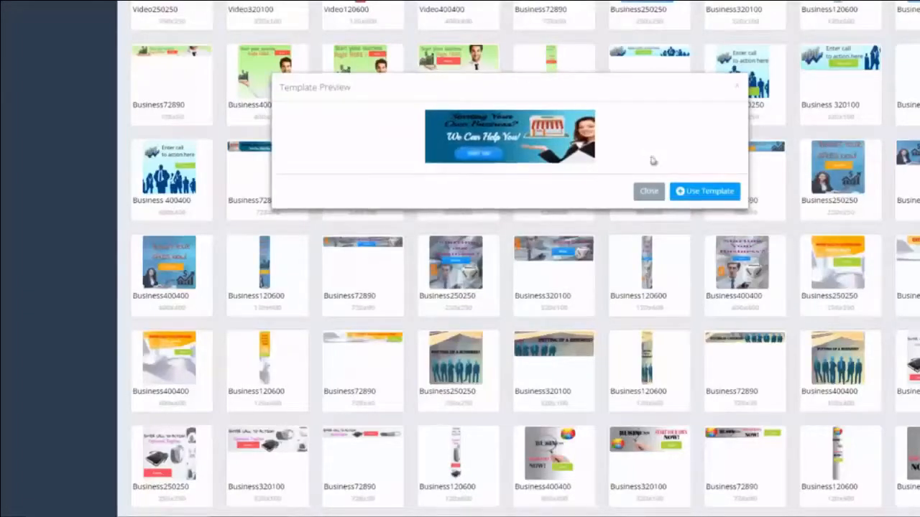
Step: Use the 'Starting Your Own Business?' template and leave the slide duration at 15
click(708, 192)
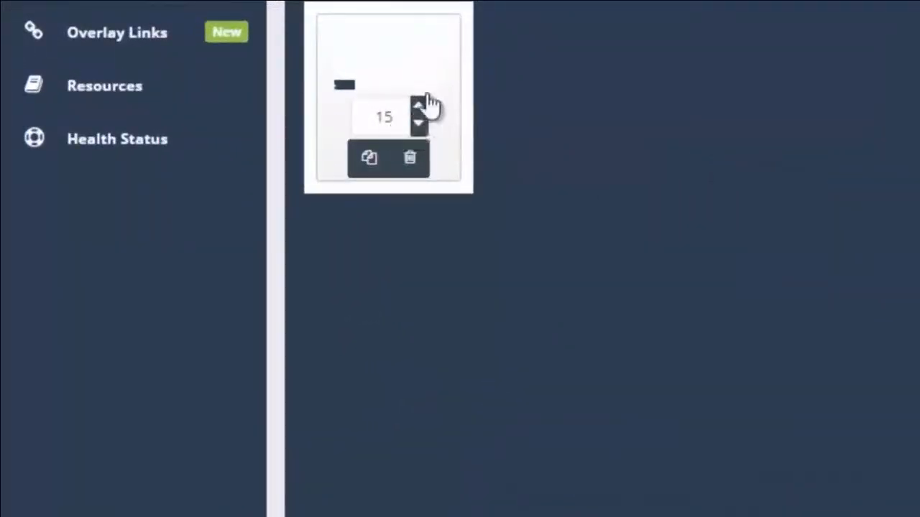
click(424, 107)
click(424, 108)
click(420, 127)
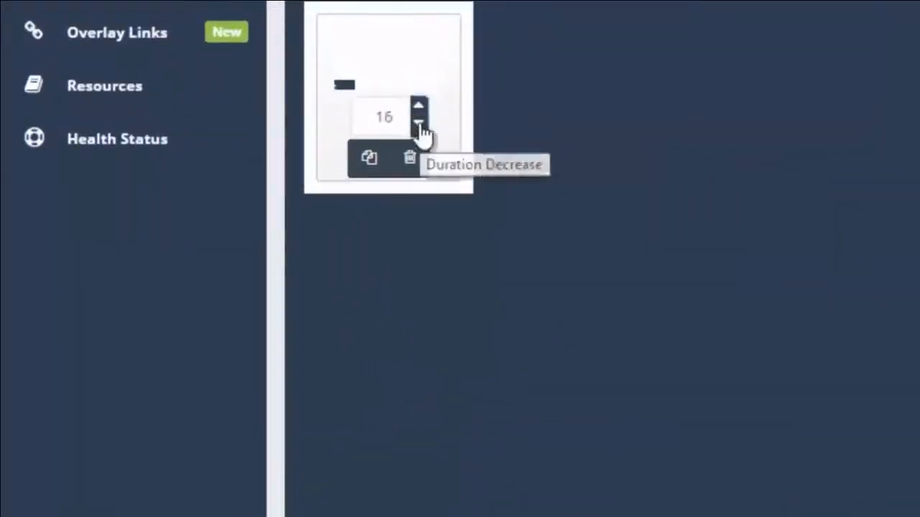
click(420, 127)
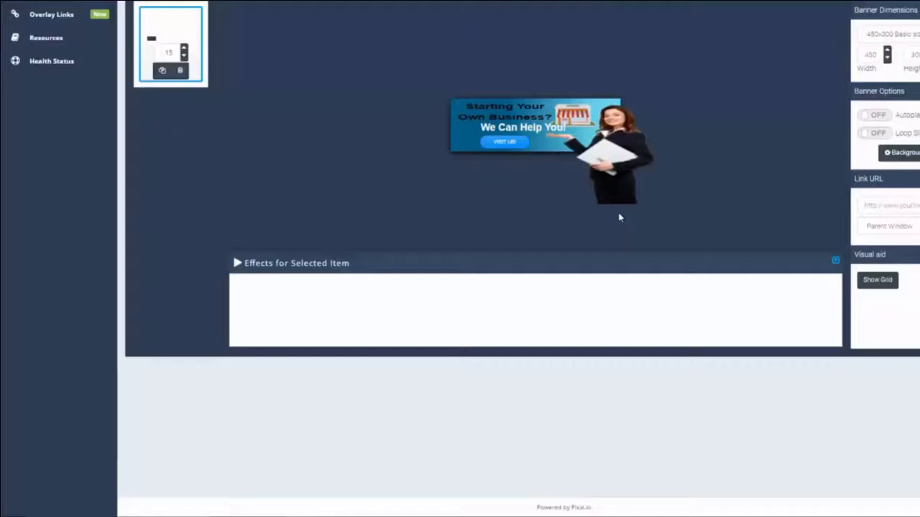
Step: Move the woman image left onto the banner at horizontal 174 and preview the animation
drag(624, 149, 733, 149)
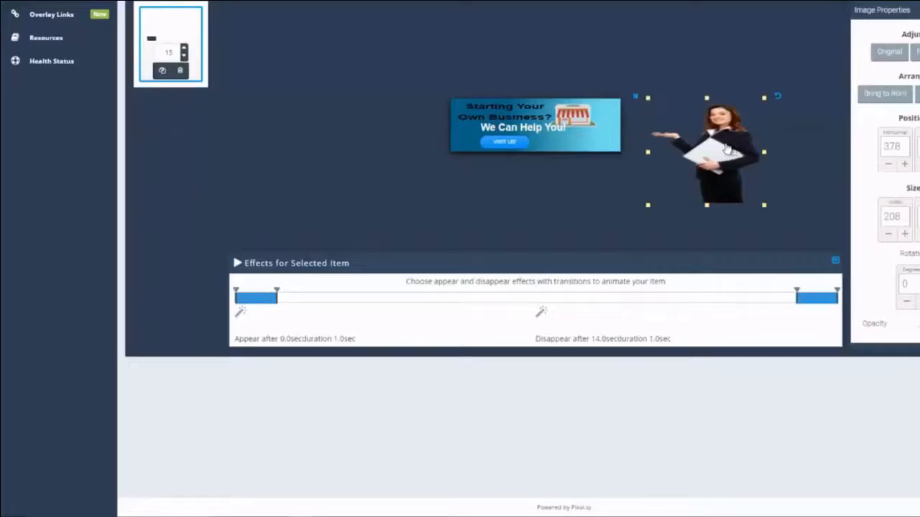
drag(731, 148, 633, 149)
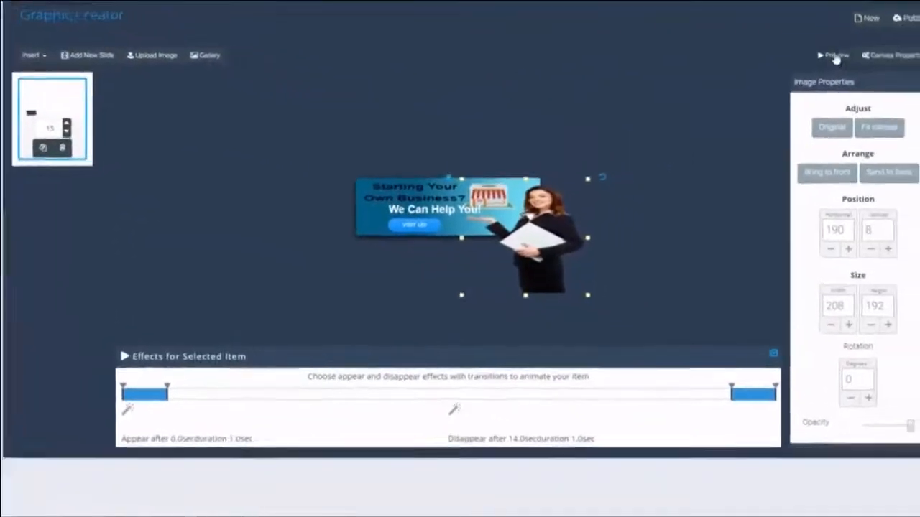
click(832, 55)
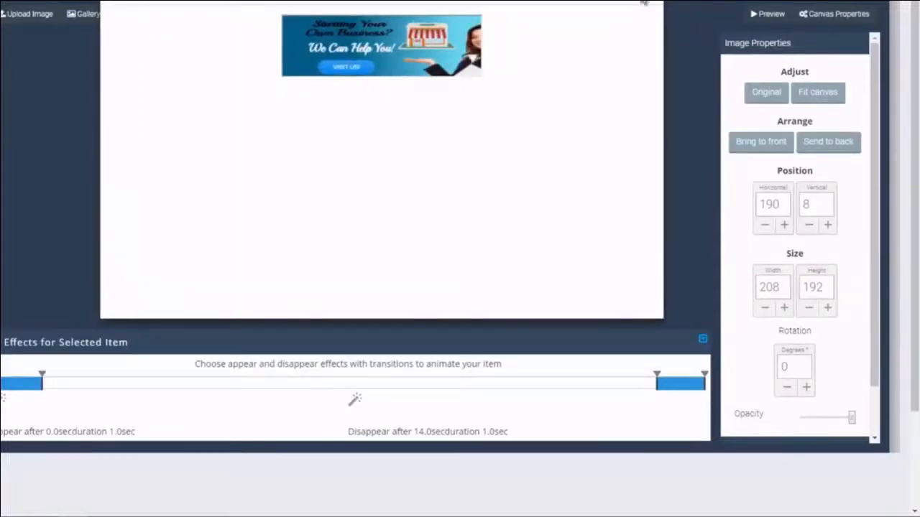
click(646, 3)
drag(468, 232, 457, 232)
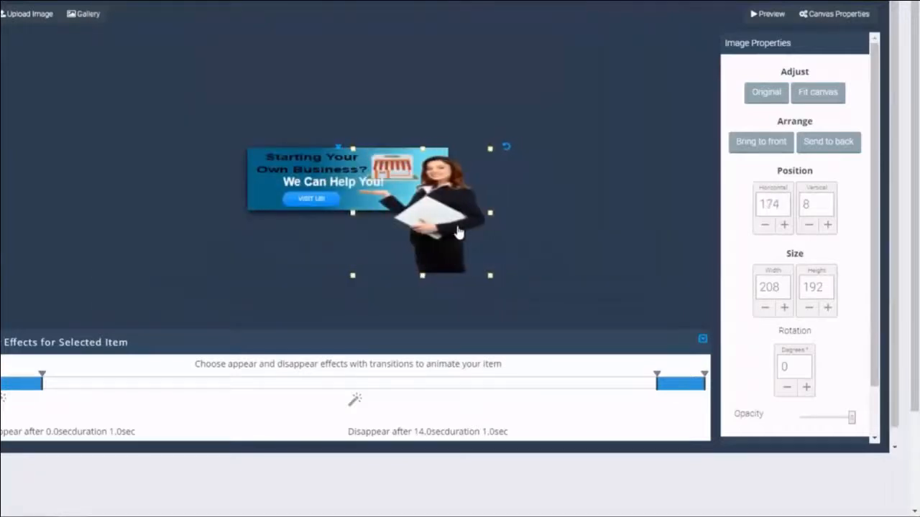
click(767, 14)
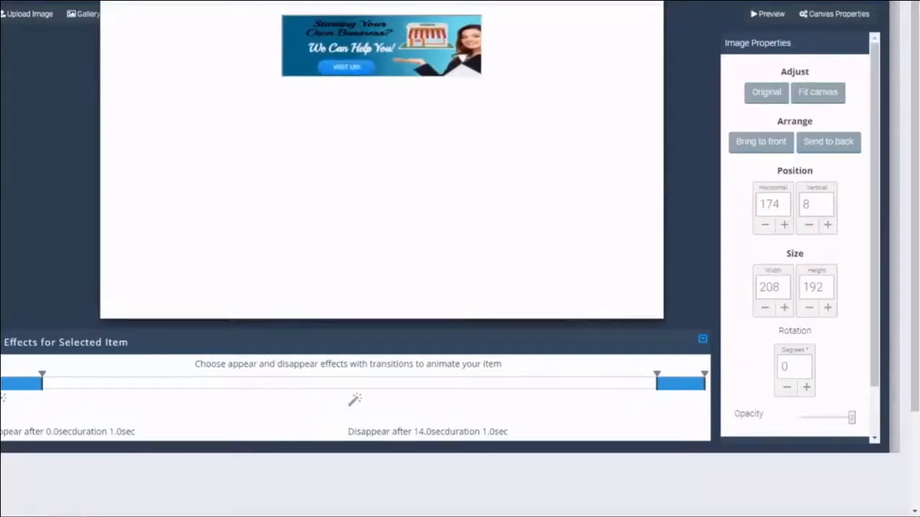
click(654, 3)
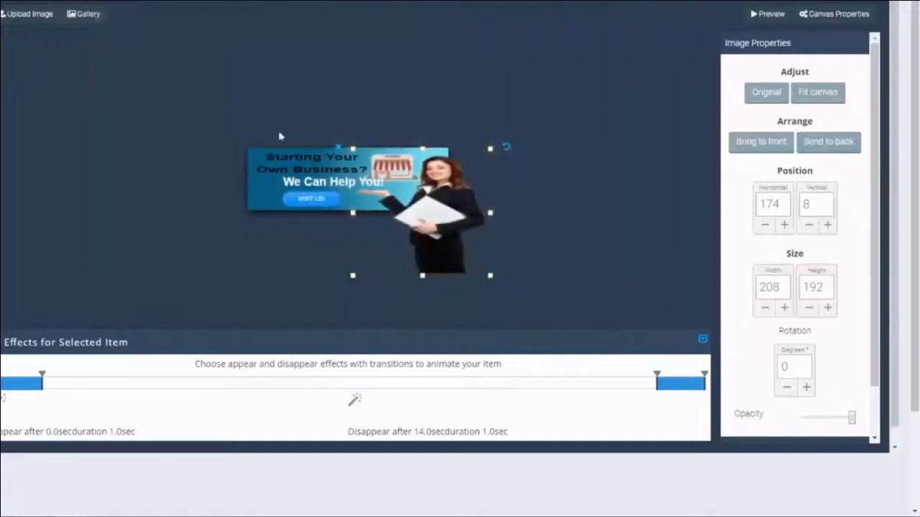
click(307, 167)
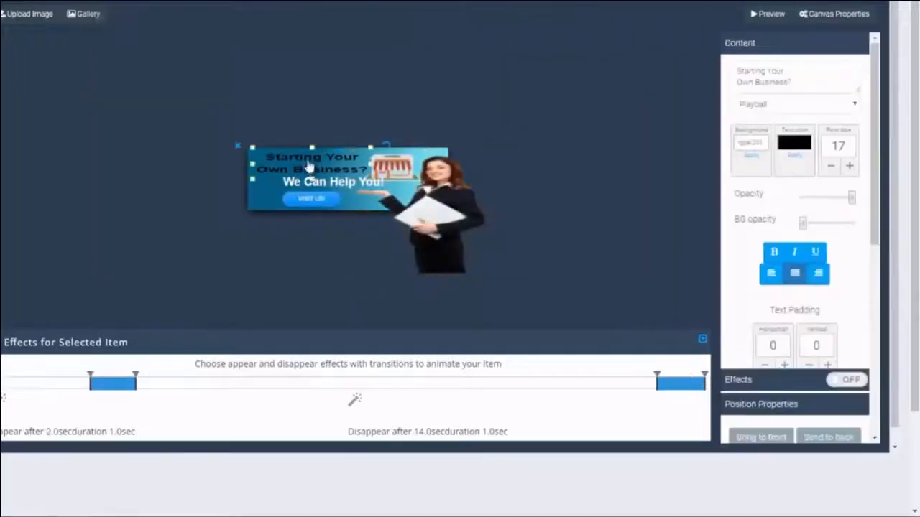
Step: Select the 'Starting Your Own Business?' heading and replace its text with 'Demo Banner'
click(314, 208)
click(347, 184)
click(395, 174)
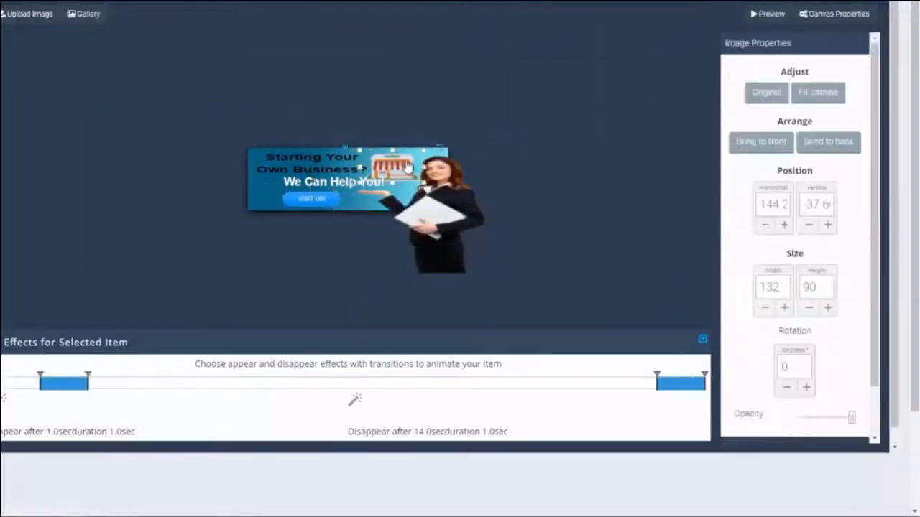
click(444, 178)
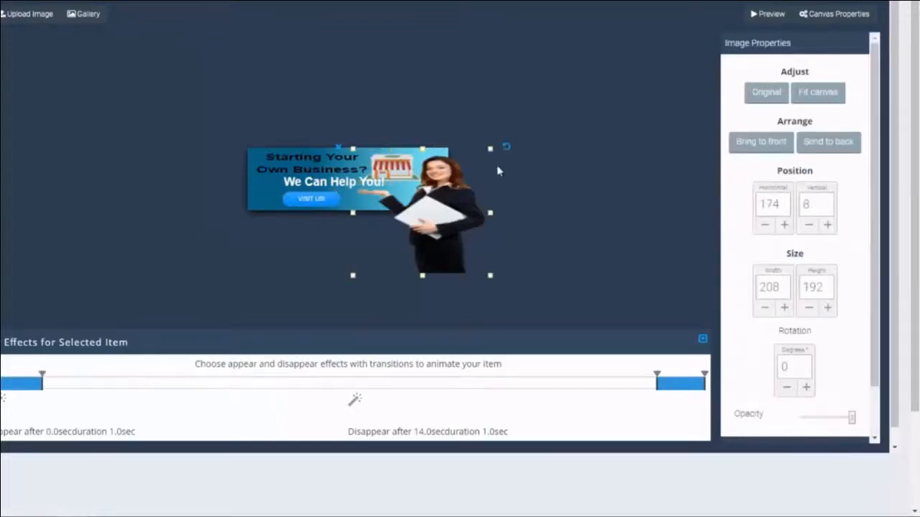
click(320, 165)
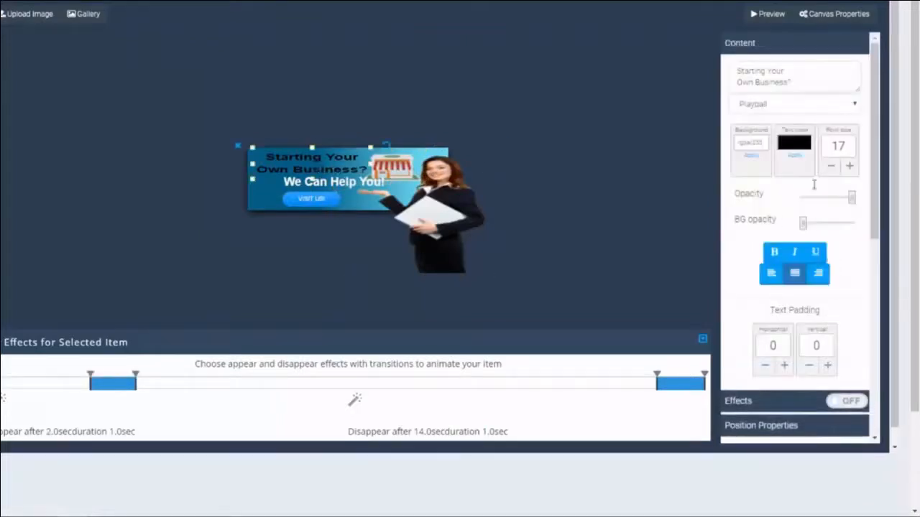
click(291, 203)
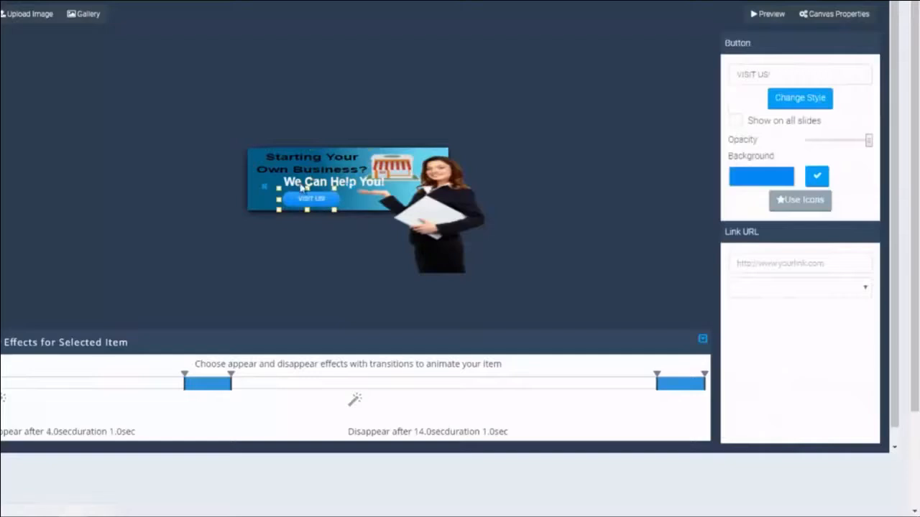
click(401, 172)
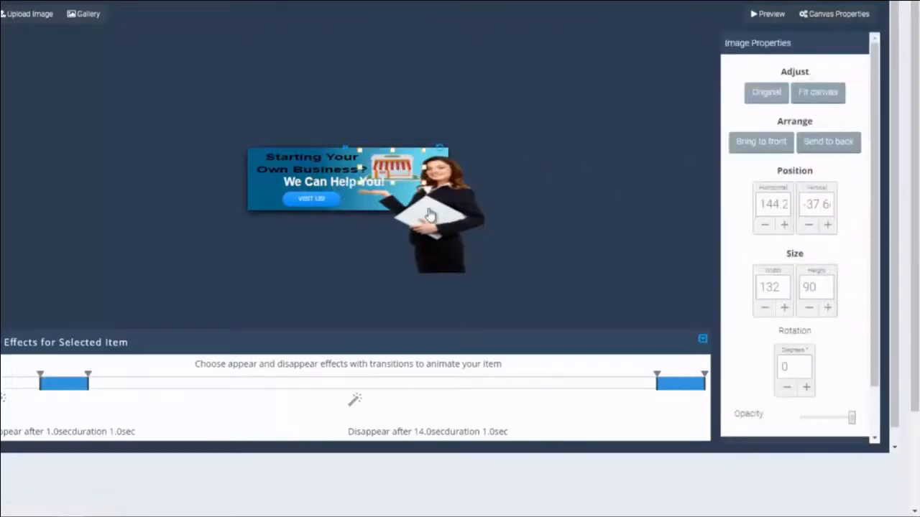
click(312, 161)
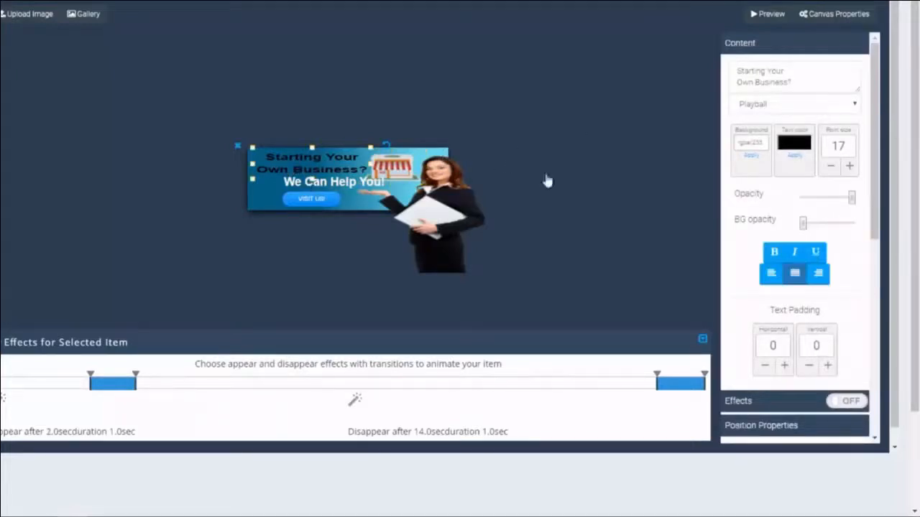
drag(794, 81, 716, 70)
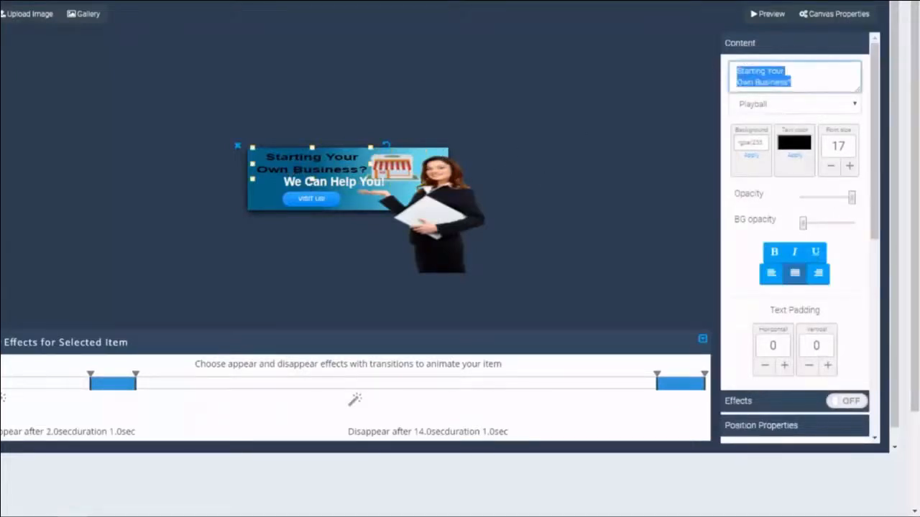
text(Demo )
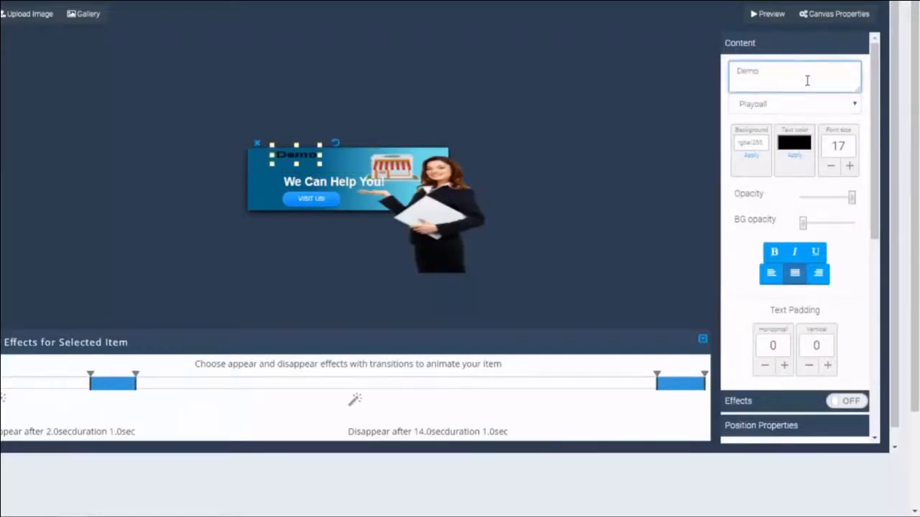
text(Banner)
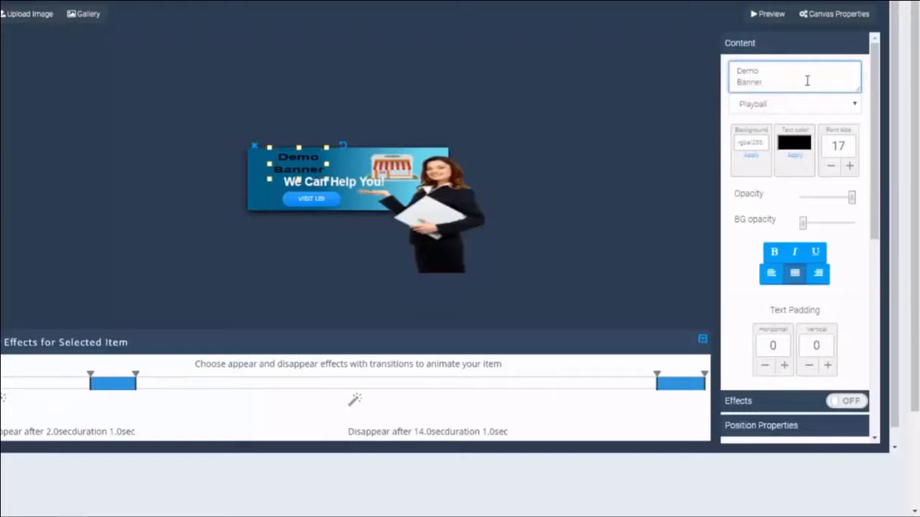
Step: Keep the heading in Playball and try the text animation effects toggle, leaving it off
click(779, 109)
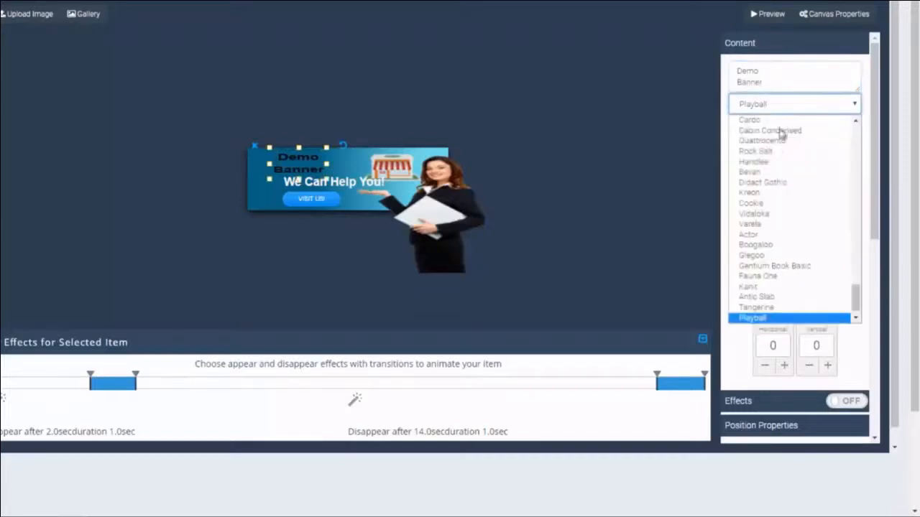
click(749, 108)
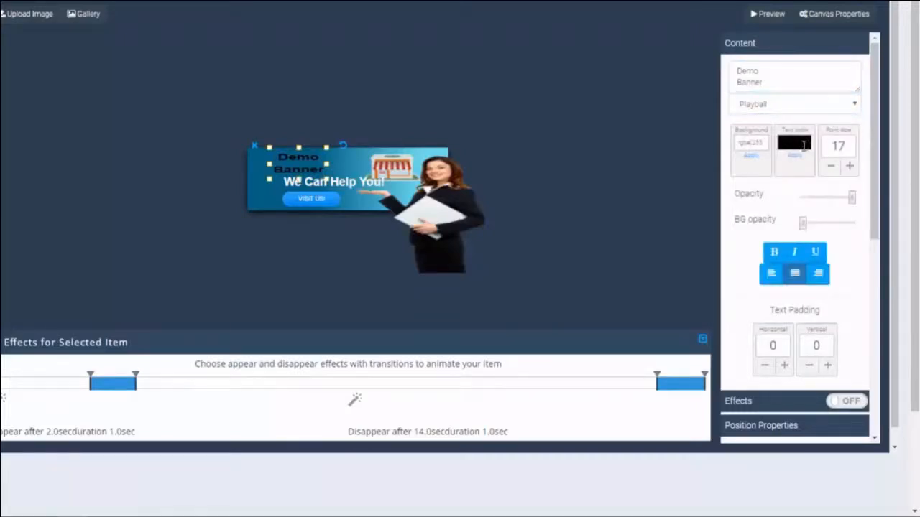
scroll(834, 195, down, 3)
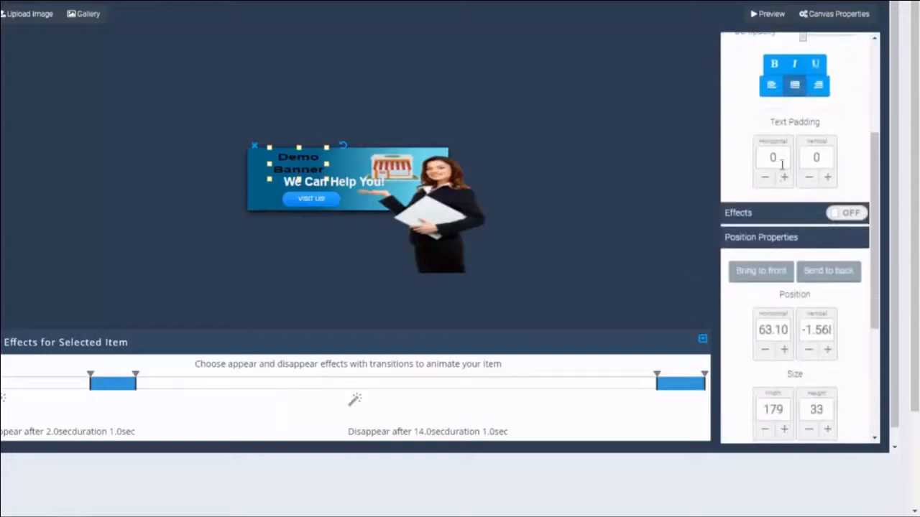
scroll(802, 187, down, 1)
click(846, 151)
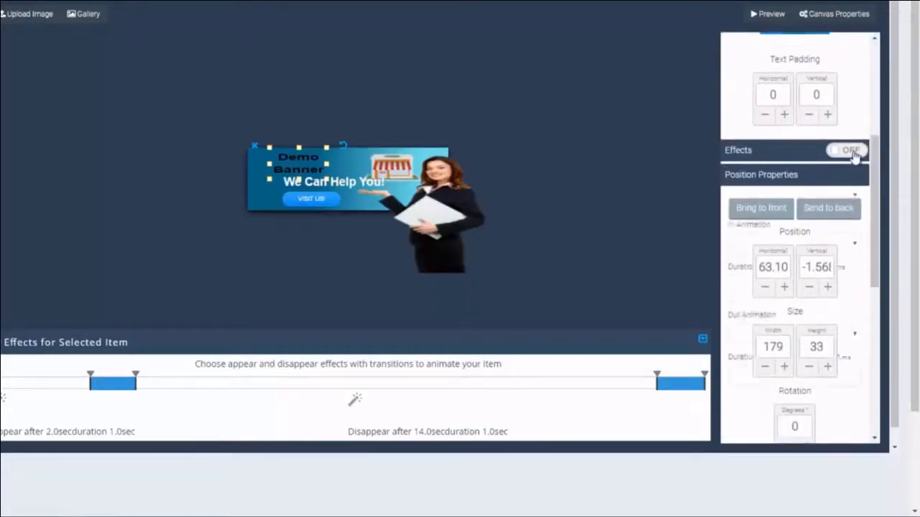
click(792, 201)
click(815, 178)
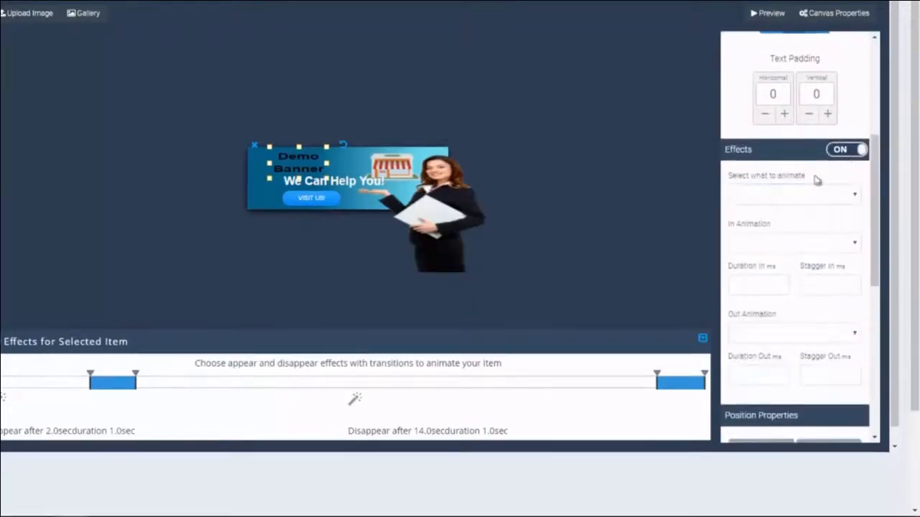
click(771, 193)
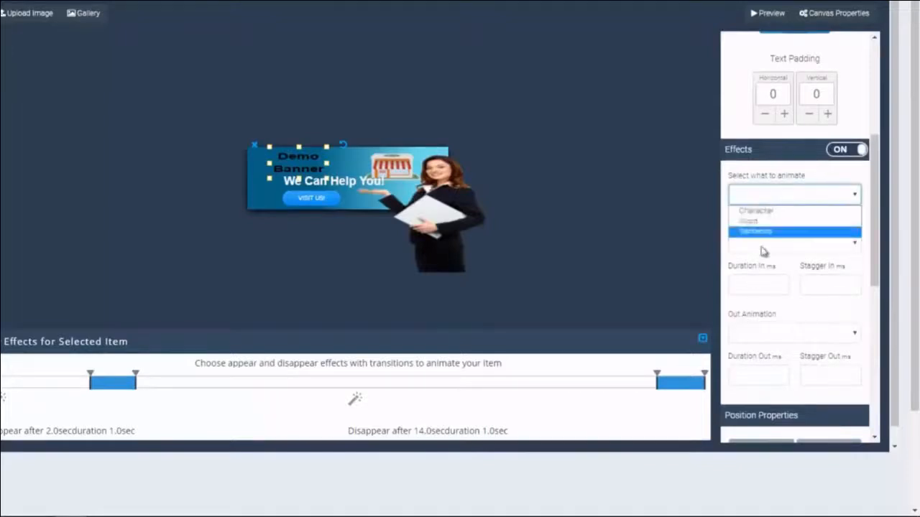
click(848, 152)
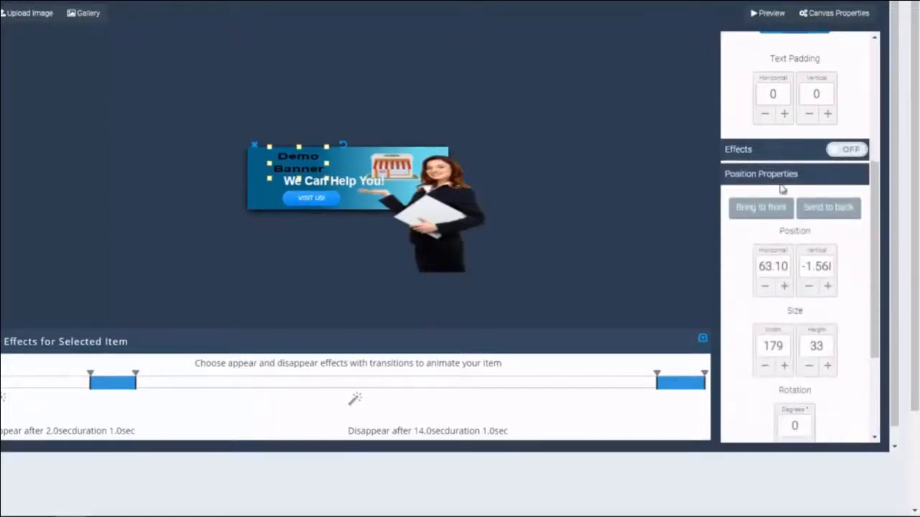
scroll(784, 190, down, 5)
scroll(773, 161, down, 2)
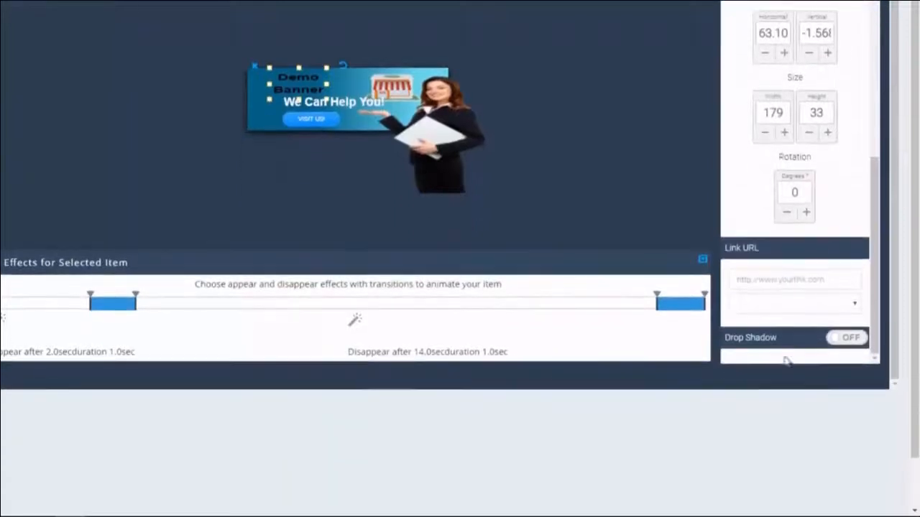
scroll(770, 273, up, 1)
scroll(770, 328, down, 1)
Step: Check the heading link and disappear effect, then make the store image appear at 1.1 s
click(809, 280)
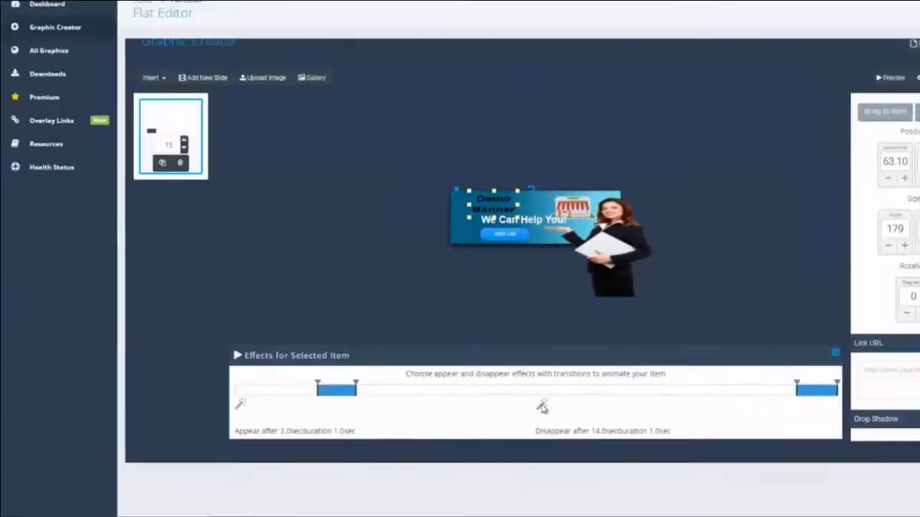
click(542, 405)
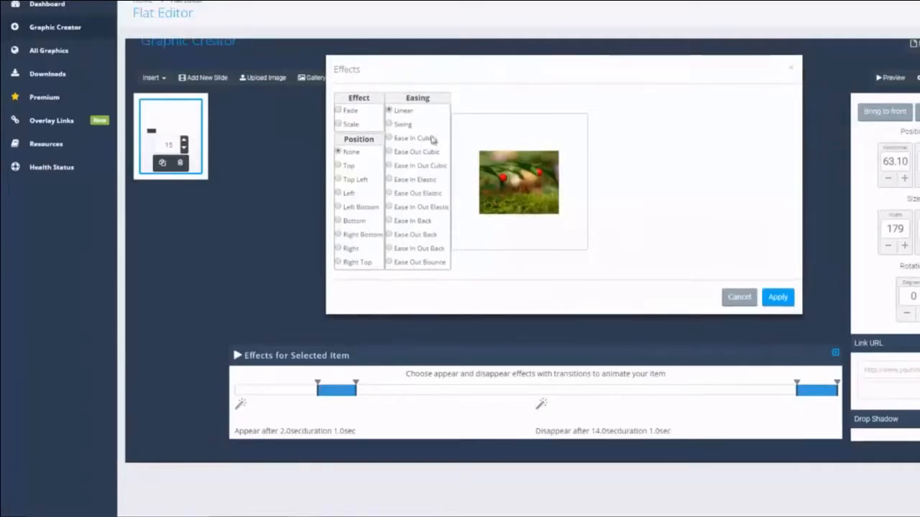
click(740, 298)
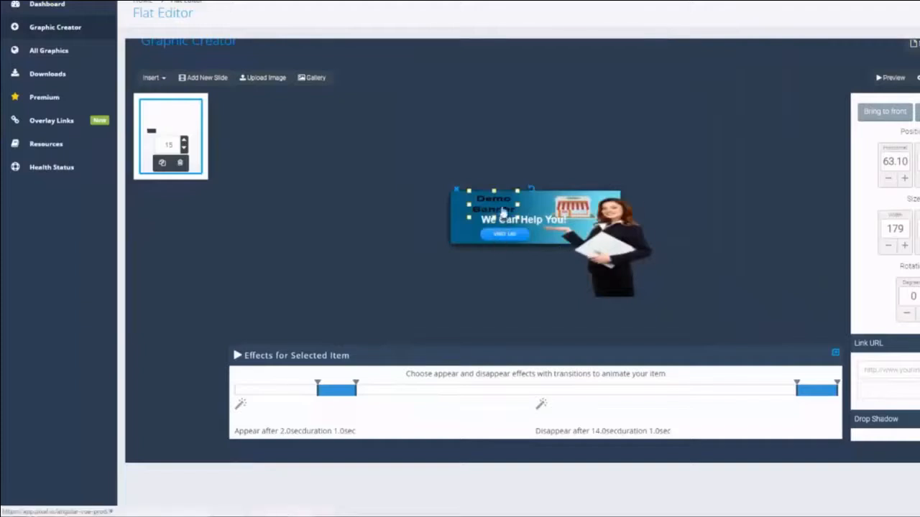
click(589, 204)
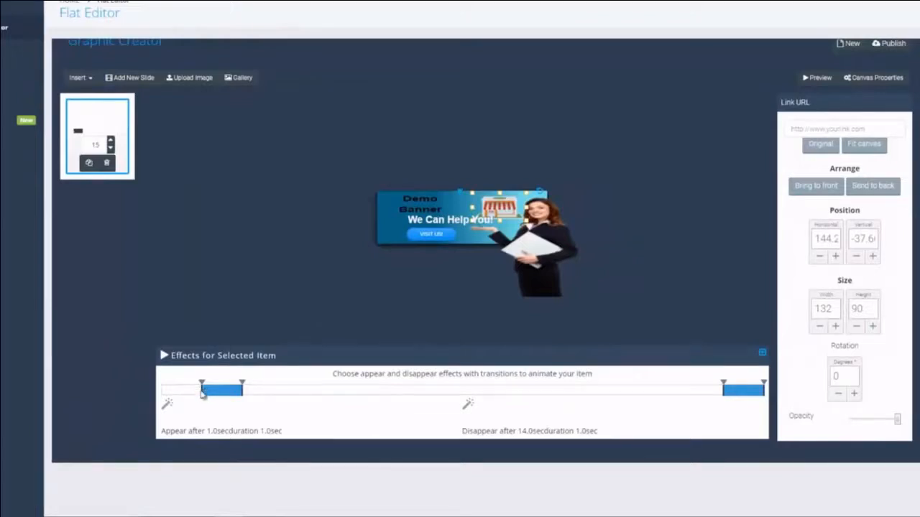
mouse_move(194, 389)
mouse_down()
mouse_move(176, 390)
mouse_move(206, 388)
mouse_up()
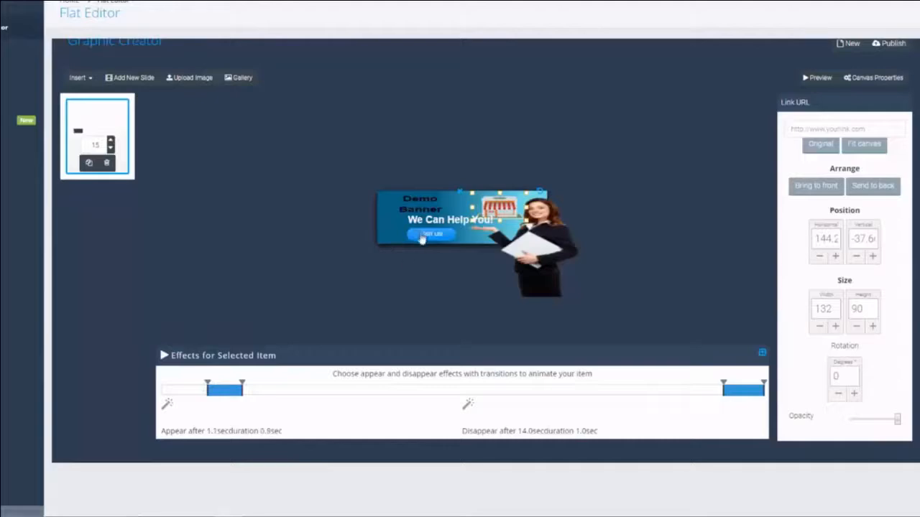
click(420, 235)
click(853, 165)
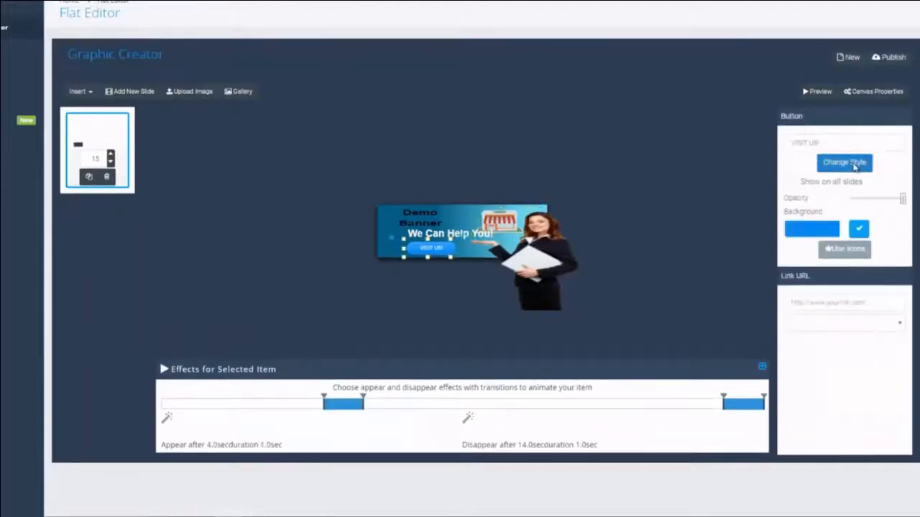
scroll(515, 270, down, 2)
scroll(513, 259, up, 3)
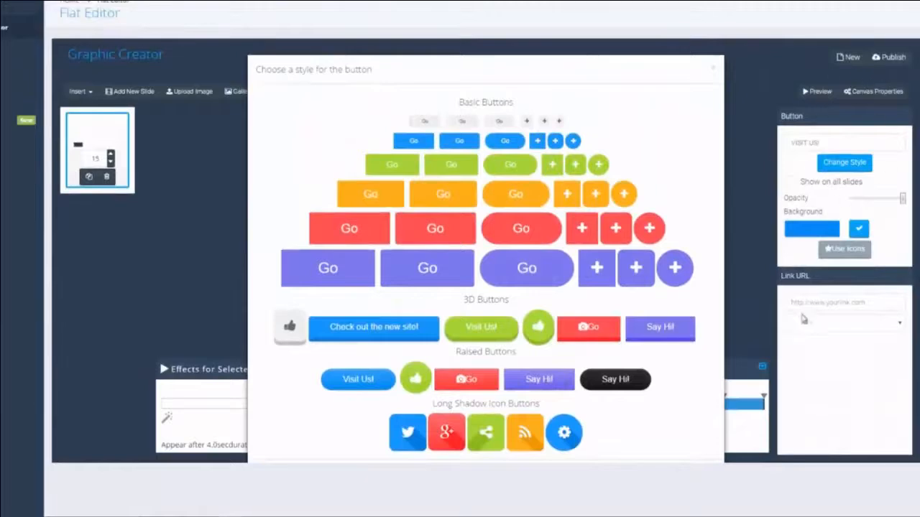
click(865, 310)
click(871, 323)
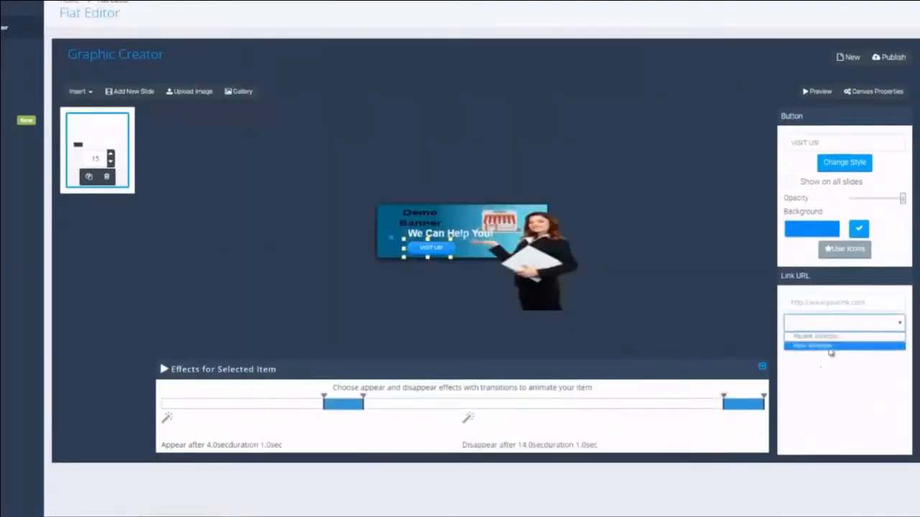
click(544, 259)
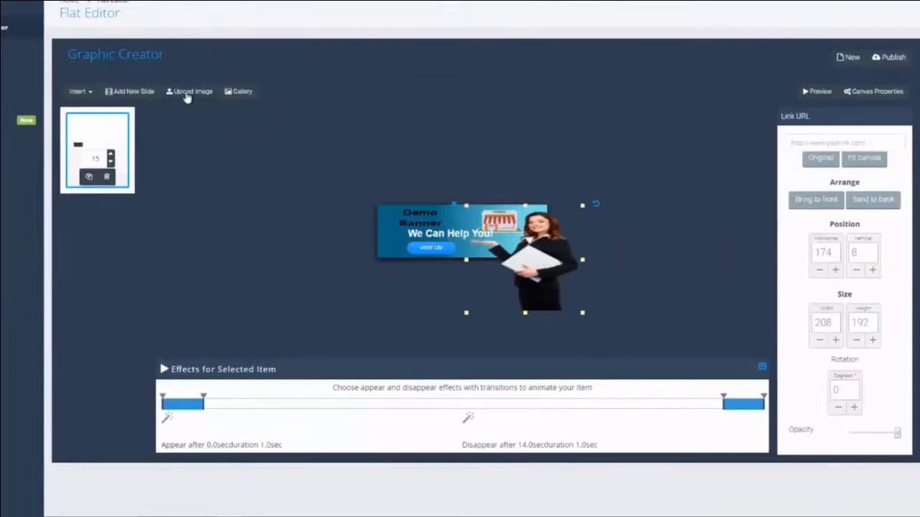
click(240, 94)
click(132, 81)
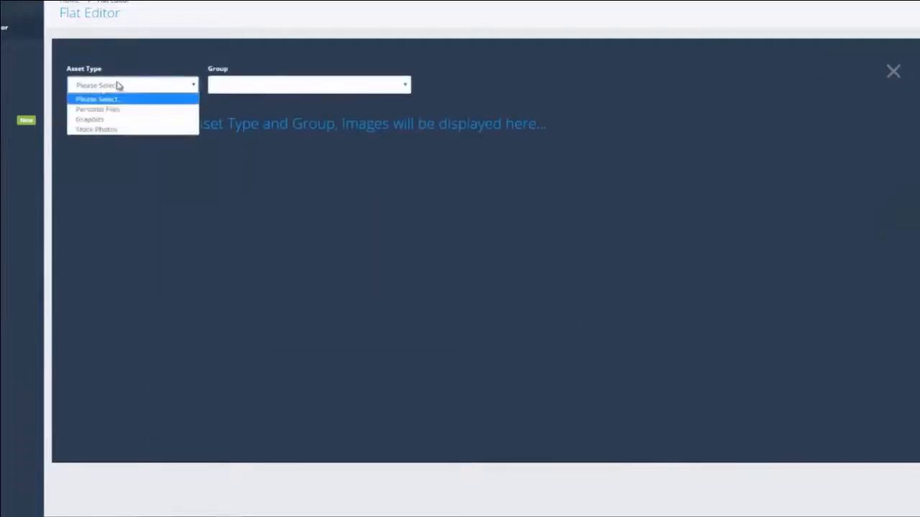
click(107, 119)
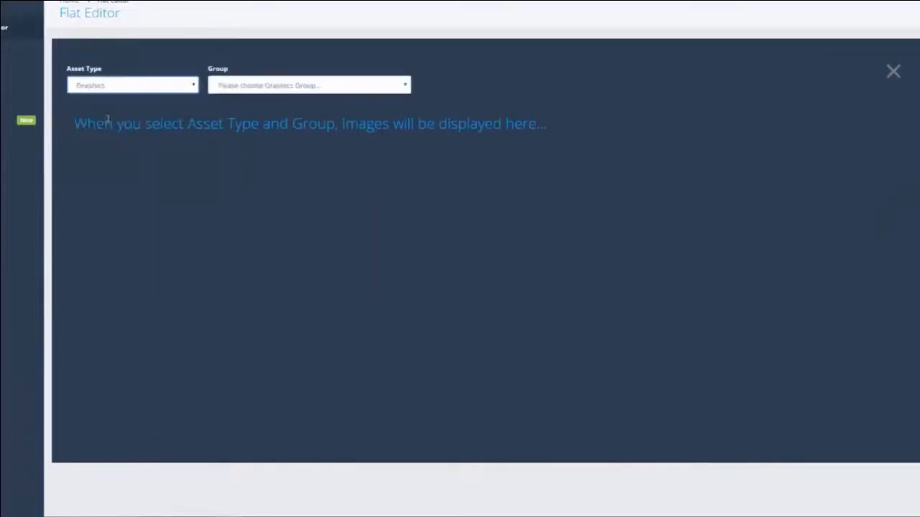
click(310, 86)
scroll(280, 174, down, 10)
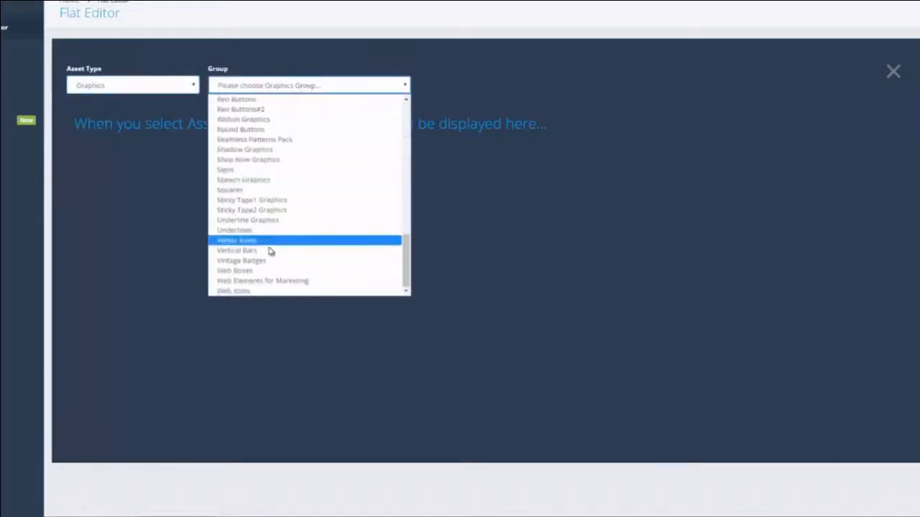
scroll(271, 245, up, 5)
scroll(277, 209, down, 5)
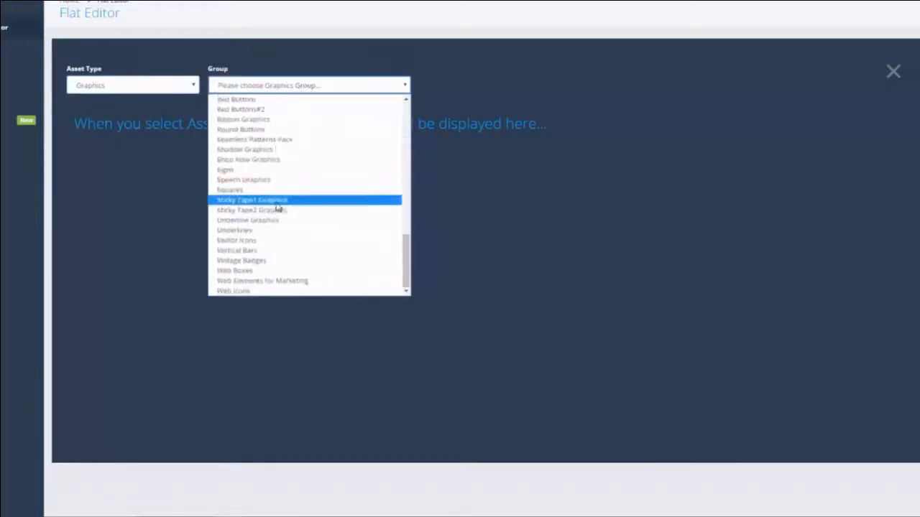
click(243, 181)
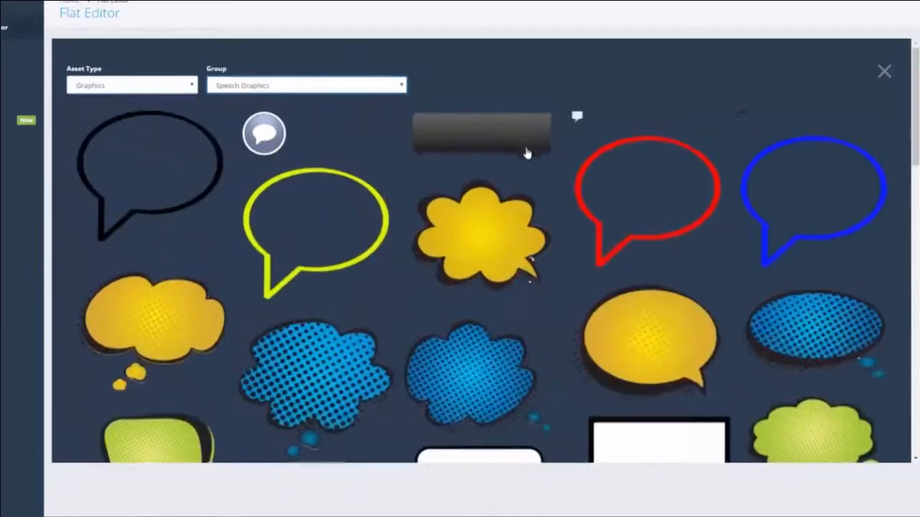
scroll(528, 165, down, 10)
scroll(525, 163, down, 3)
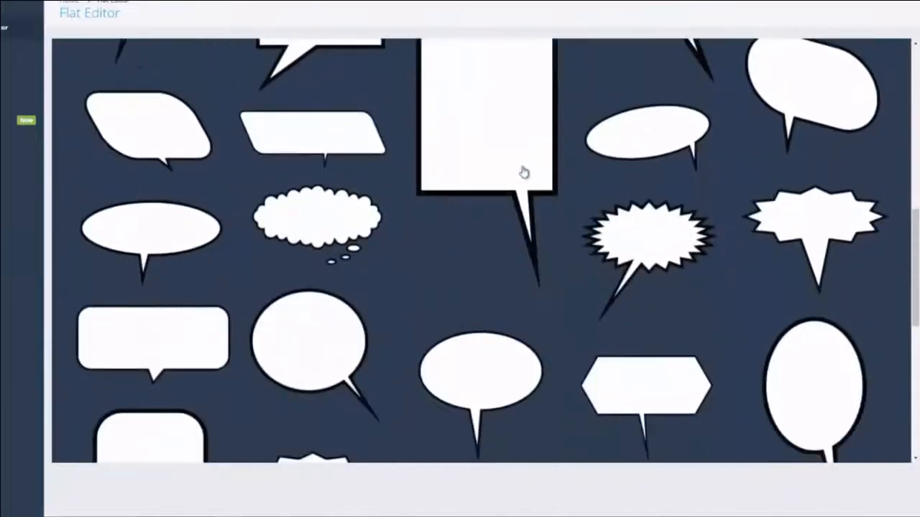
click(334, 210)
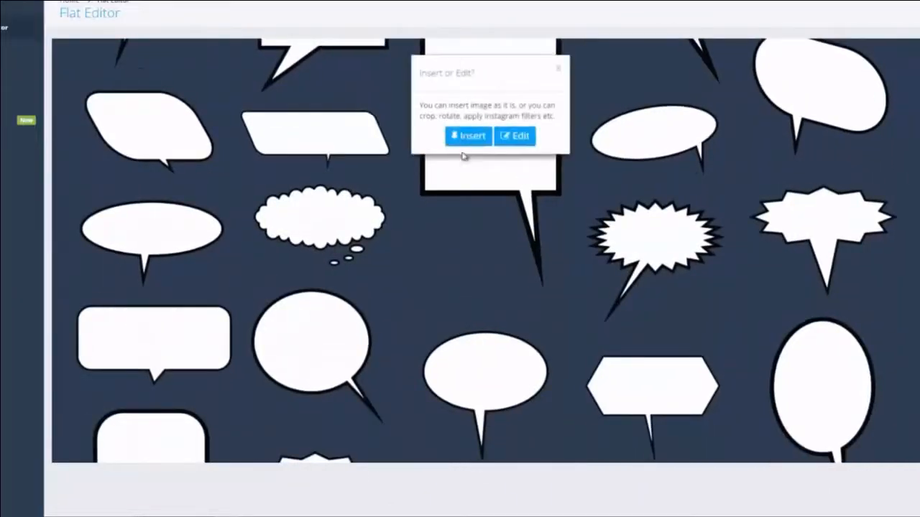
click(513, 138)
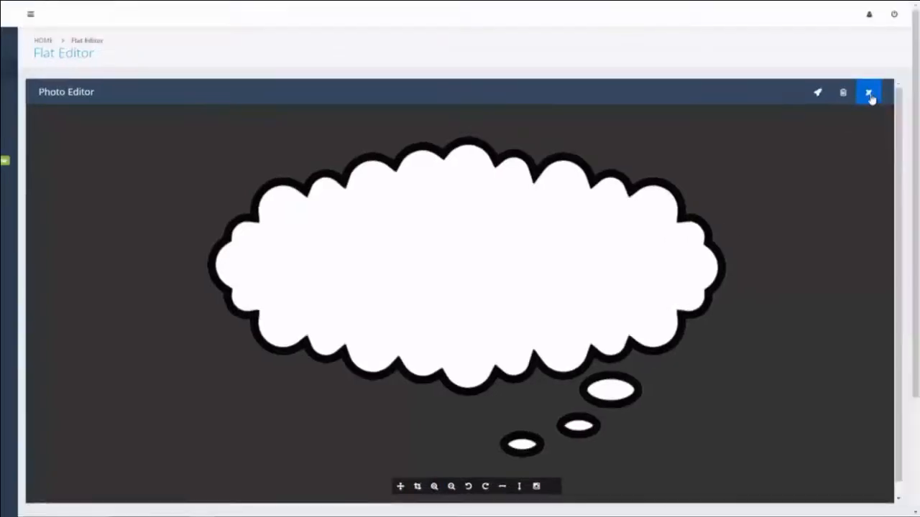
click(895, 52)
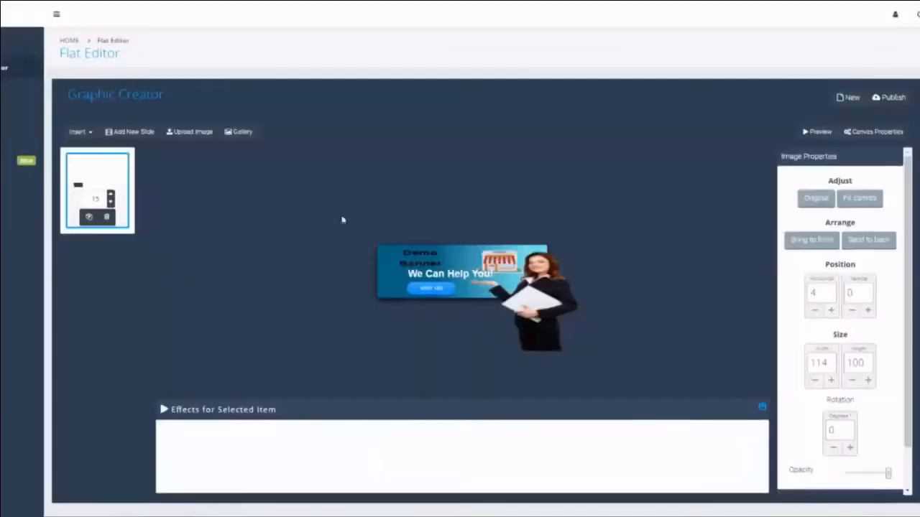
Step: Insert the cloud speech bubble from the image gallery and position it on the banner
click(247, 134)
scroll(330, 273, down, 4)
scroll(323, 248, up, 2)
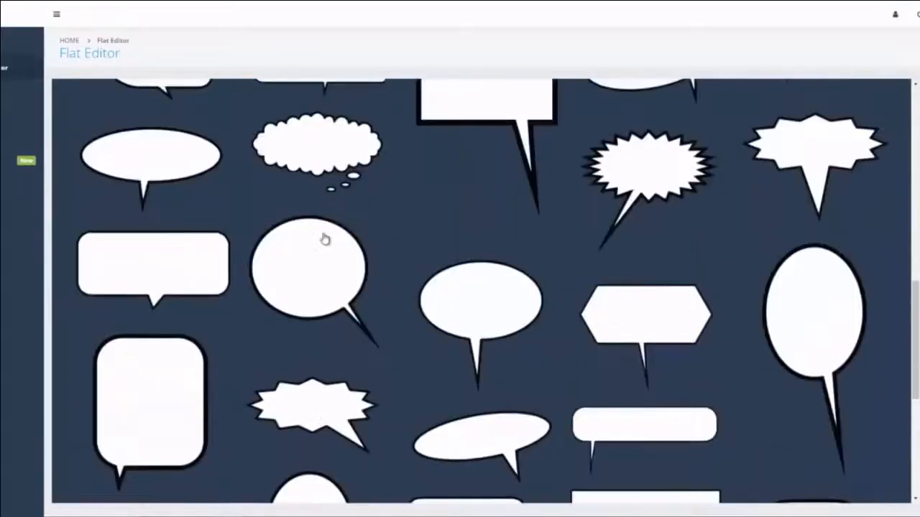
scroll(349, 161, up, 3)
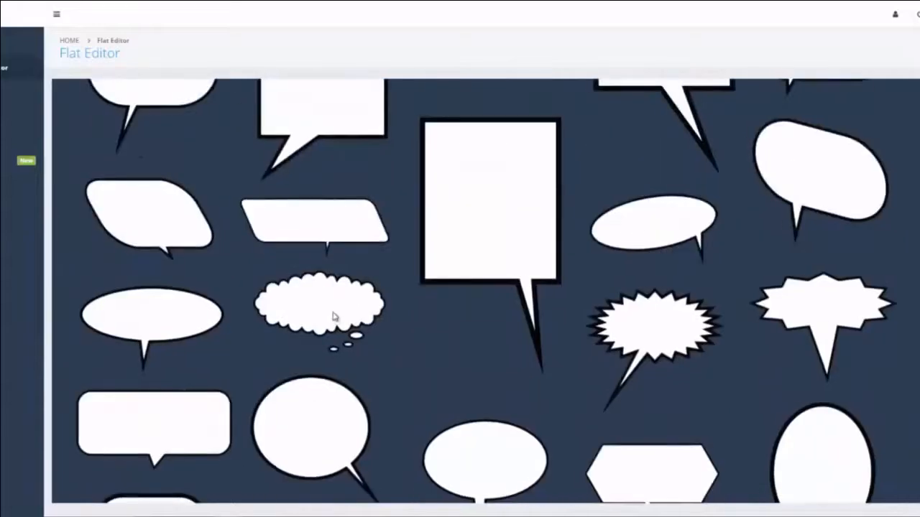
click(332, 317)
click(464, 177)
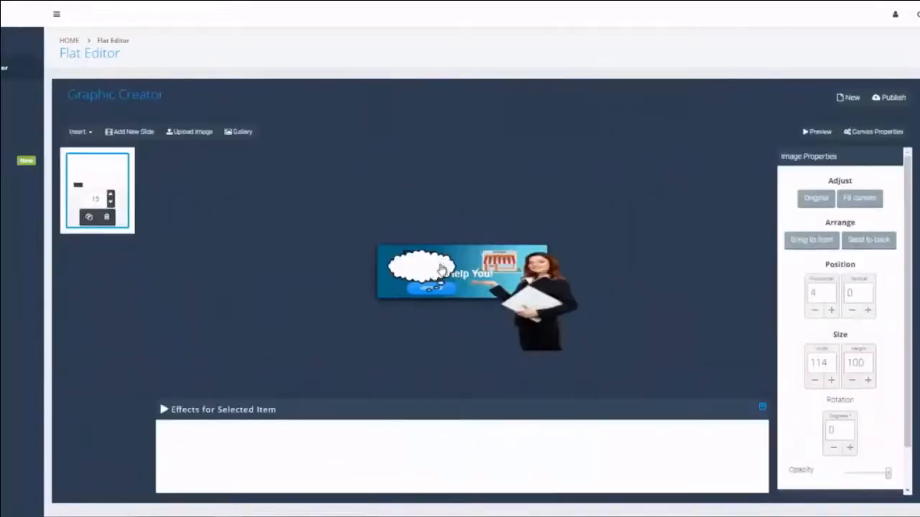
mouse_move(440, 268)
mouse_down()
mouse_move(483, 259)
mouse_move(410, 270)
mouse_move(501, 253)
mouse_move(424, 257)
mouse_move(474, 260)
mouse_move(411, 249)
mouse_move(387, 261)
mouse_move(383, 296)
mouse_move(475, 284)
mouse_move(453, 275)
mouse_up()
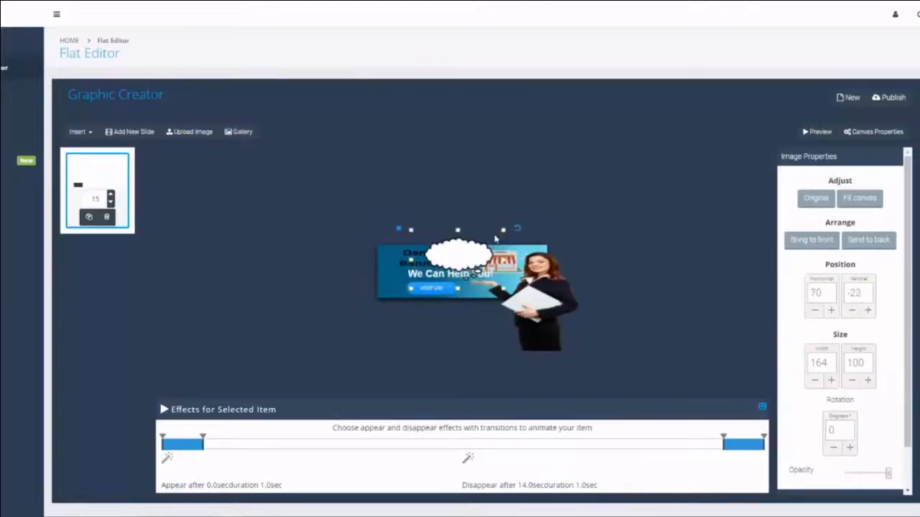
Step: Resize the cloud bubble to 103×63, make it appear at 0.9 s, and preview
drag(494, 238, 471, 261)
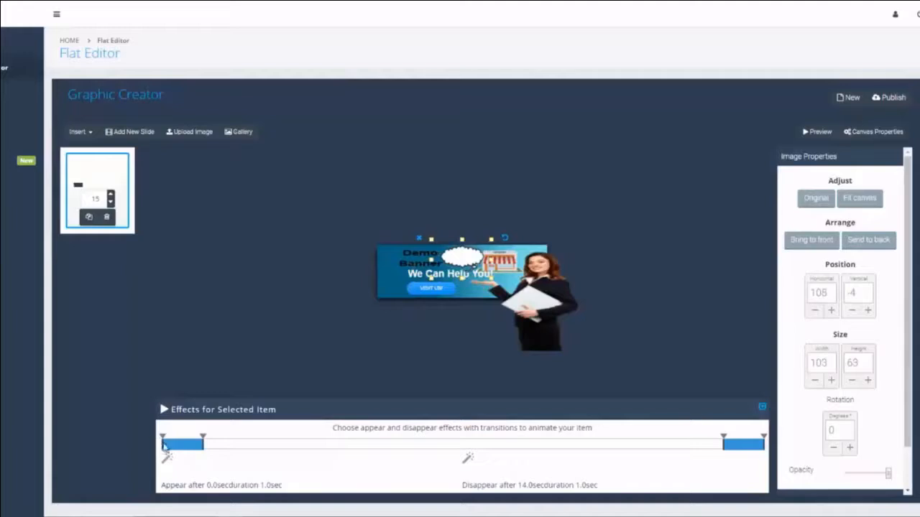
drag(164, 443, 289, 443)
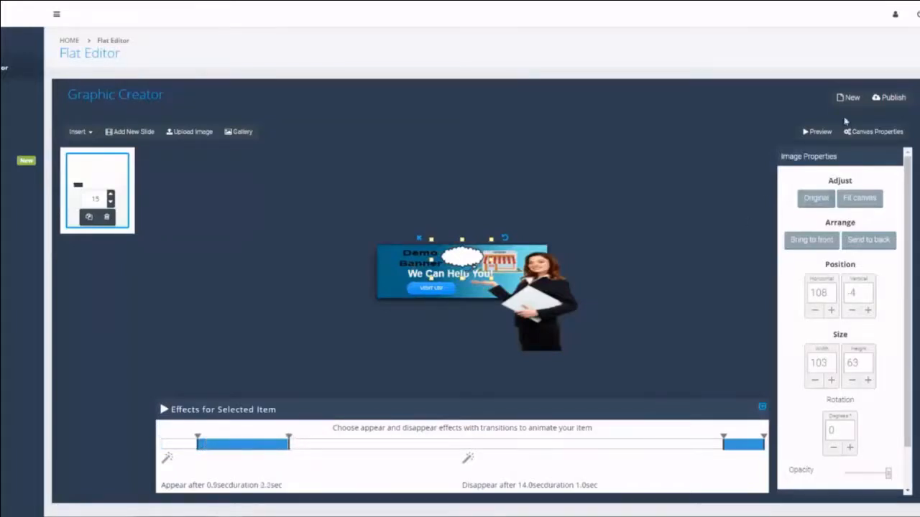
click(817, 132)
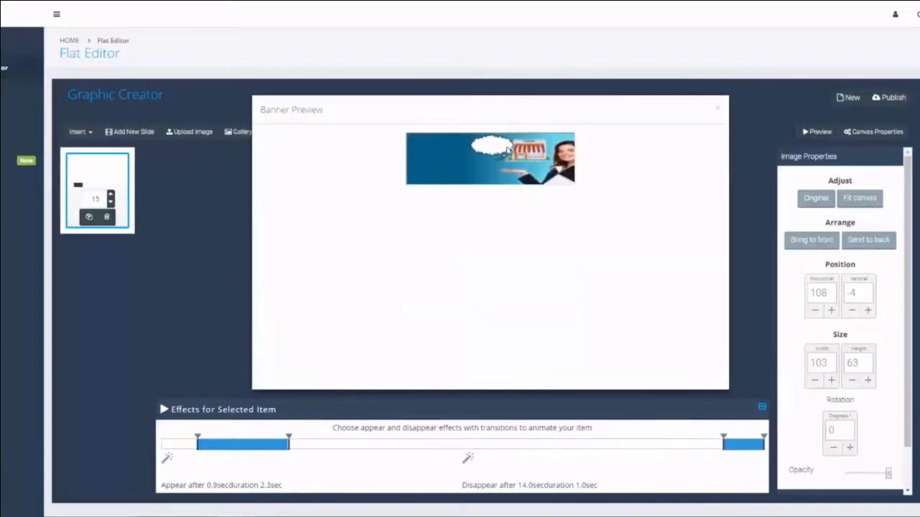
Step: Close the Banner Preview and open the Insert element list
click(717, 110)
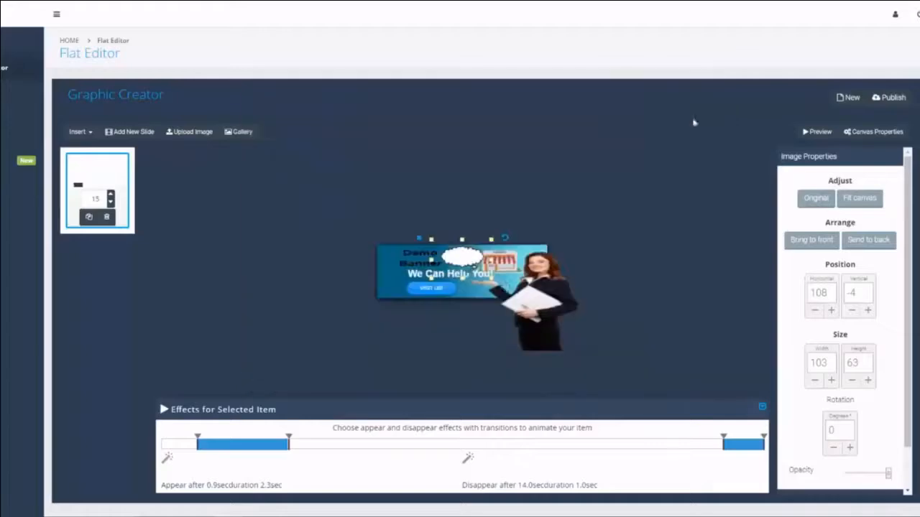
click(81, 133)
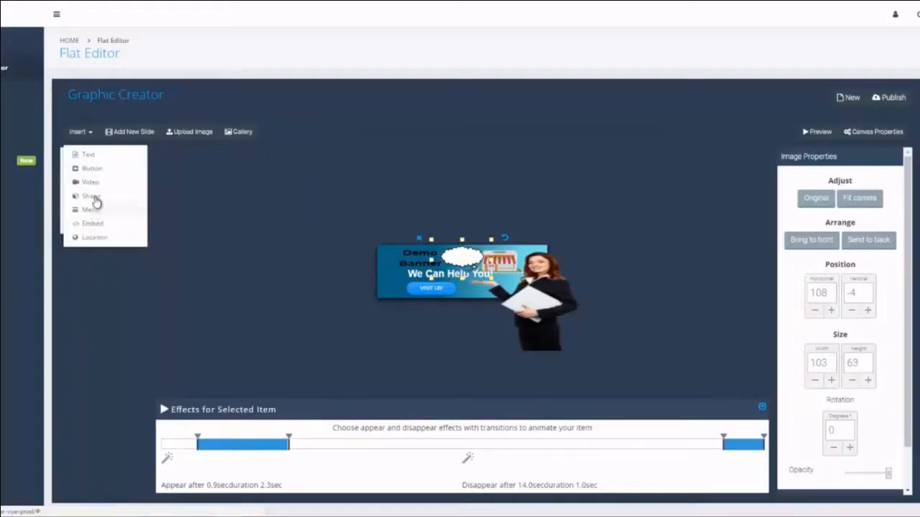
Step: Insert a Circle shape and nudge it into place over the Demo Banner heading
click(92, 197)
click(895, 189)
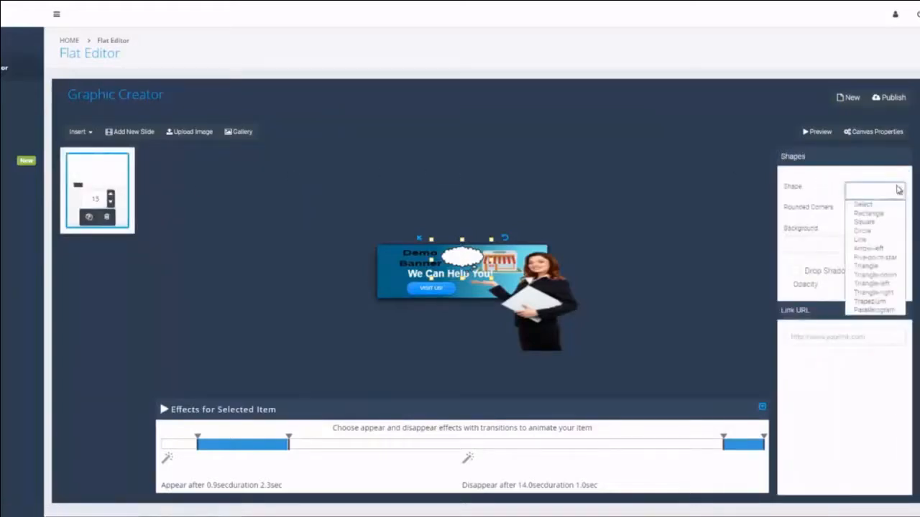
click(866, 231)
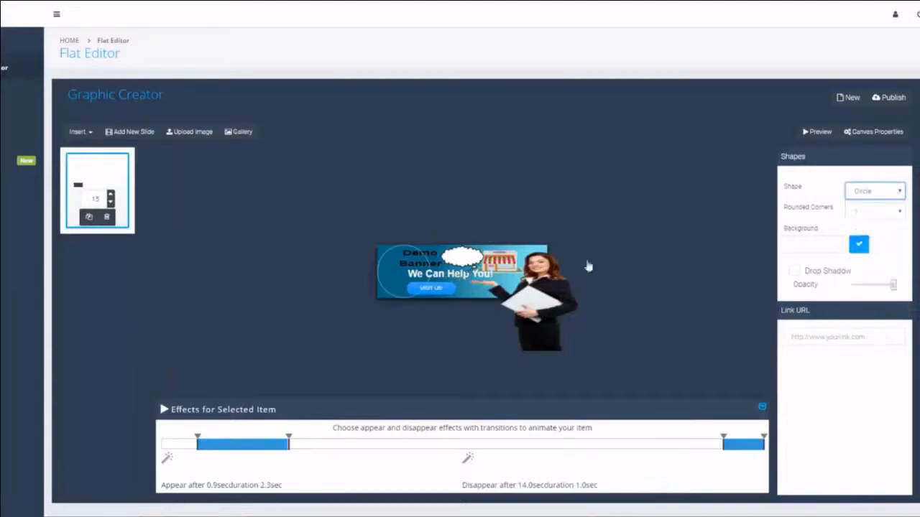
click(418, 270)
mouse_move(416, 271)
mouse_down()
mouse_move(423, 259)
mouse_move(421, 269)
mouse_up()
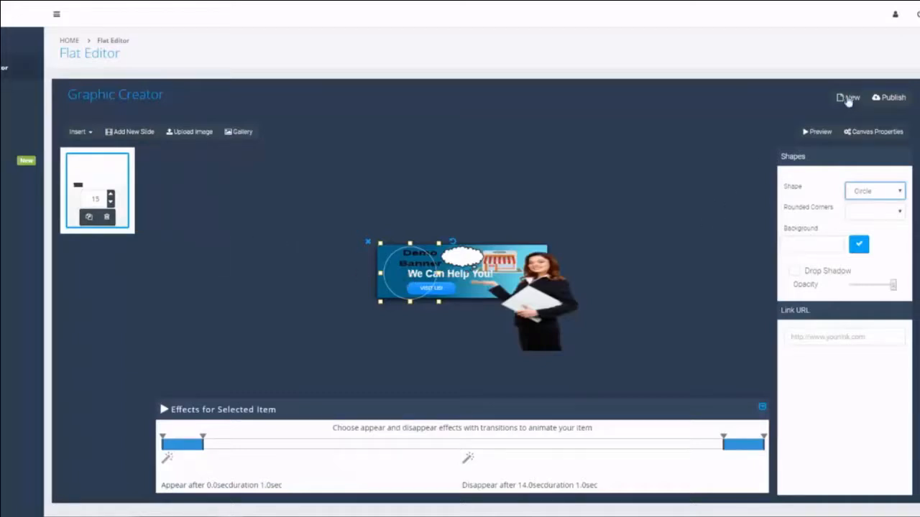
Step: Publish and save the banner, then create campaign 'test' from the unassociated banner
click(887, 99)
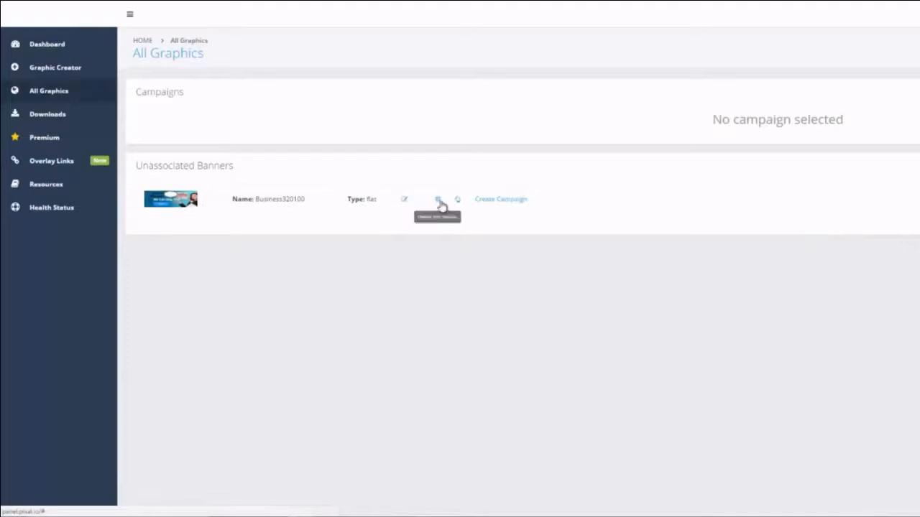
click(519, 203)
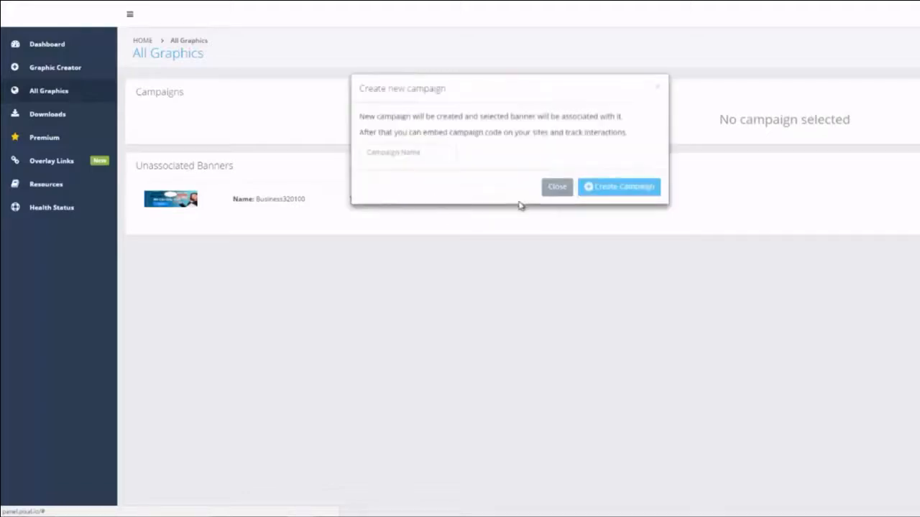
click(428, 153)
text(test)
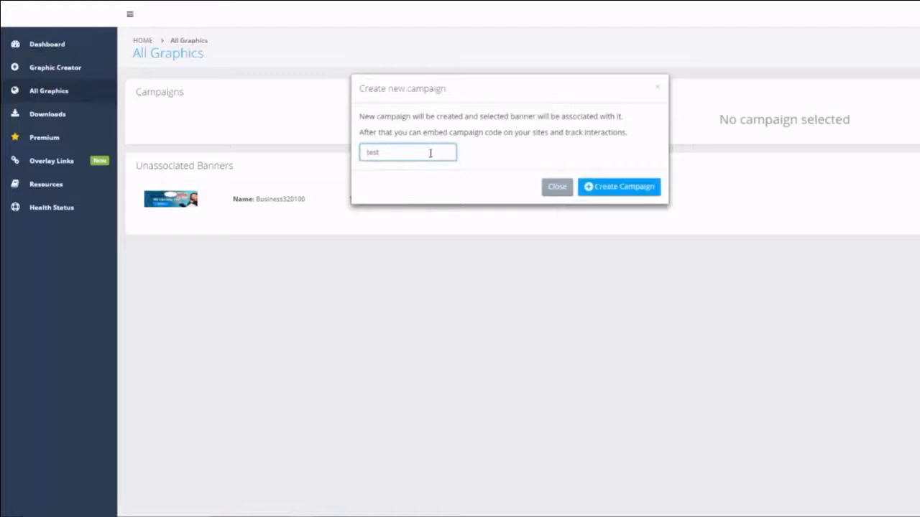
click(604, 193)
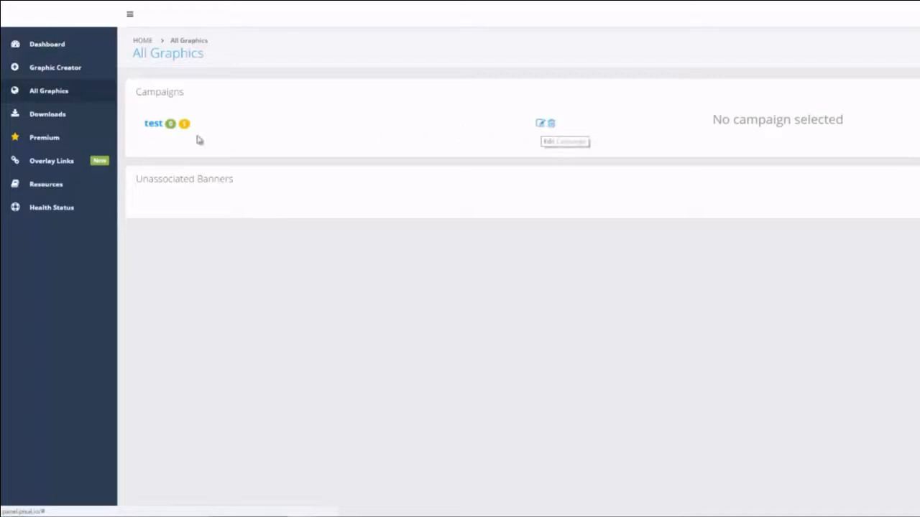
Step: Enable the banner in the test campaign and view its embed code
click(152, 127)
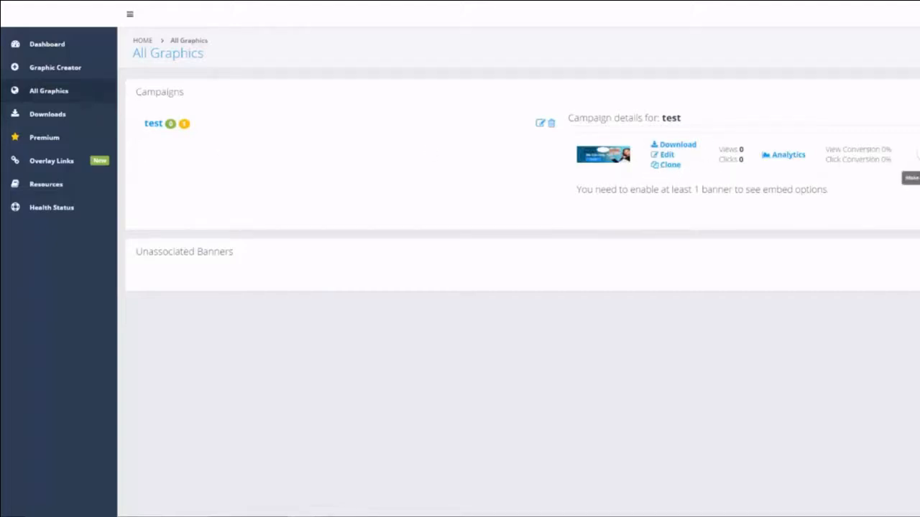
click(917, 154)
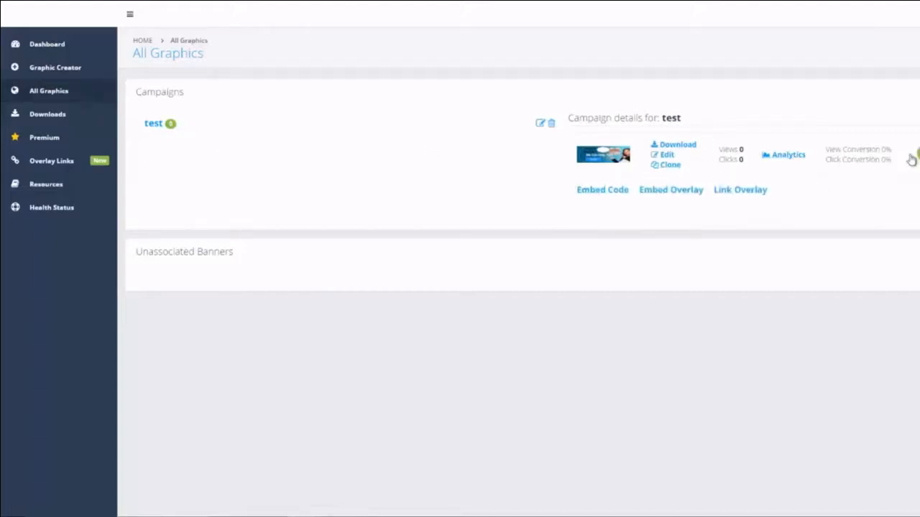
click(599, 191)
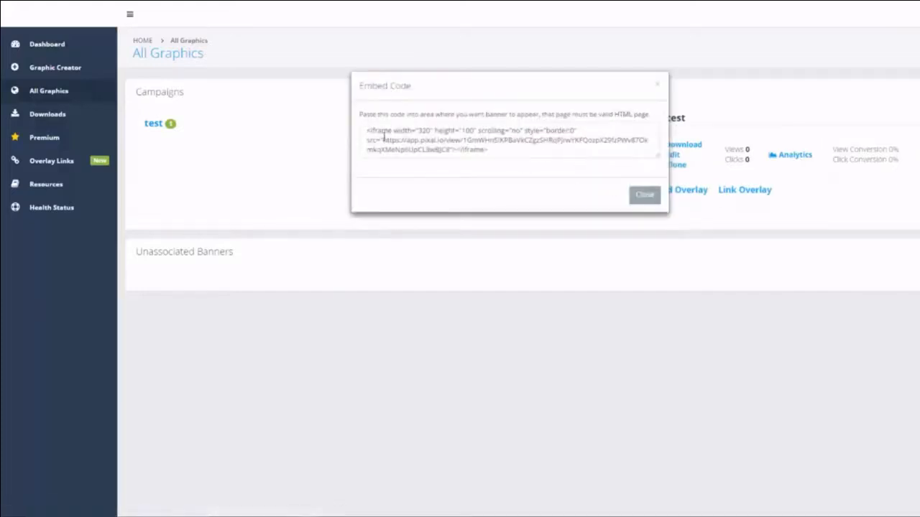
click(644, 196)
Step: Review the Embed Overlay script, keeping top-of-page position and on-load activation
click(672, 191)
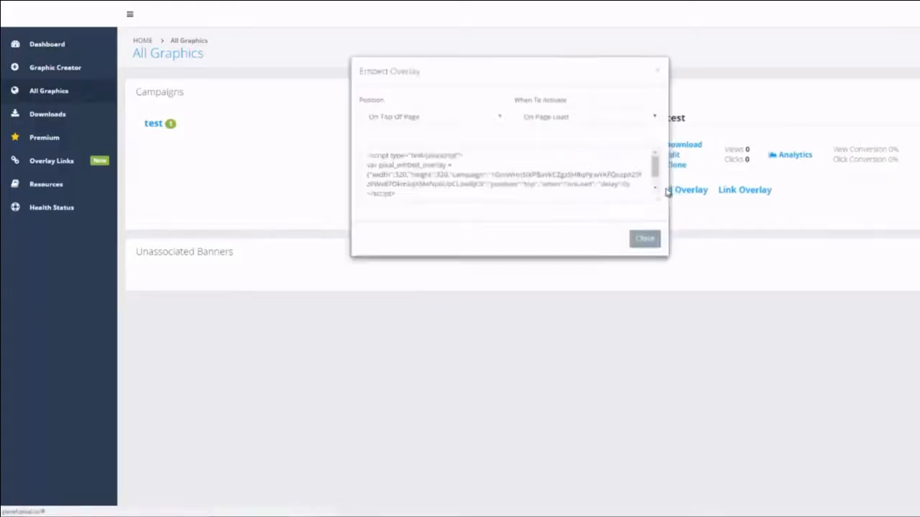
click(408, 117)
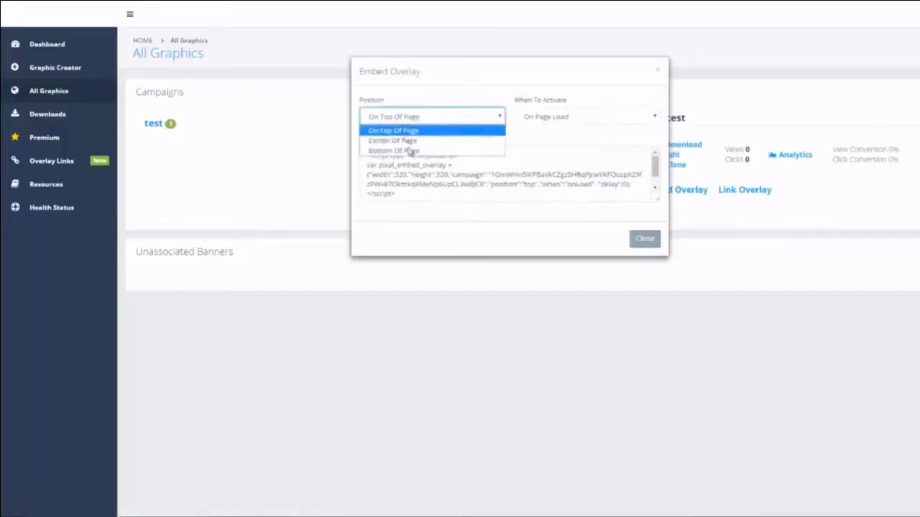
click(555, 117)
click(559, 122)
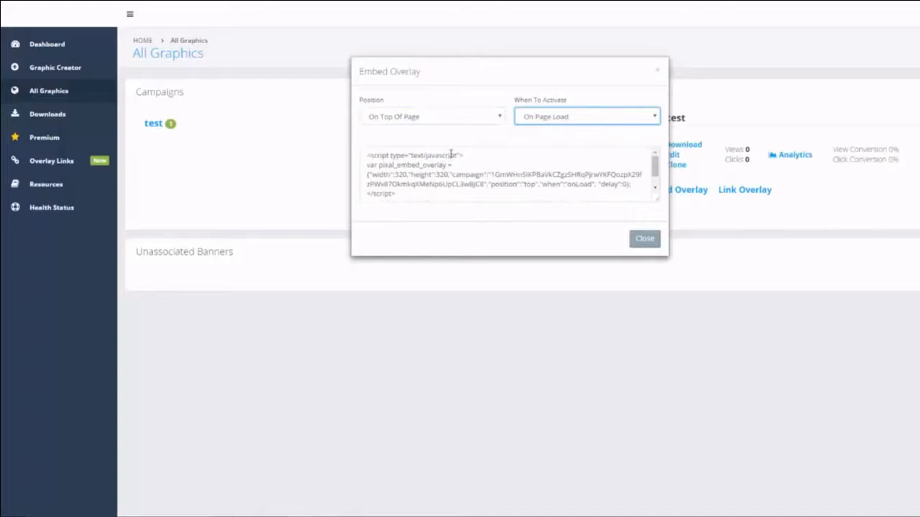
click(645, 239)
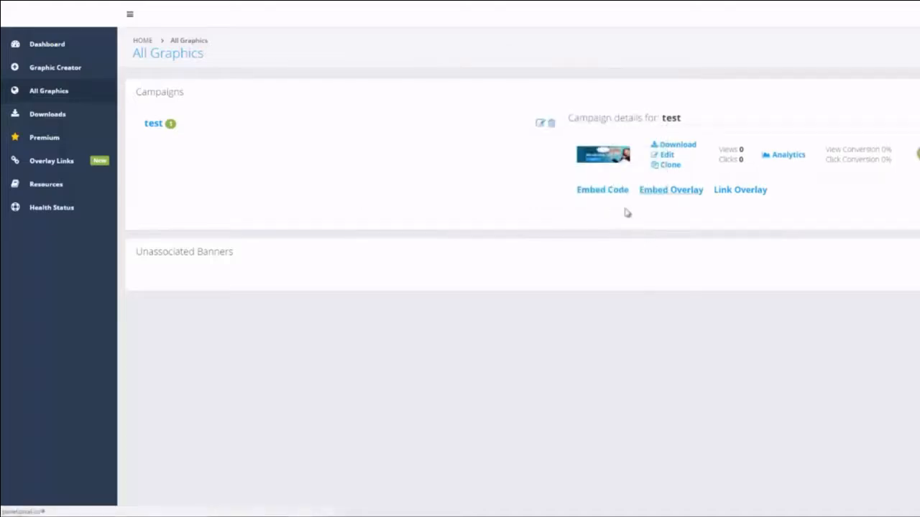
click(745, 191)
click(440, 124)
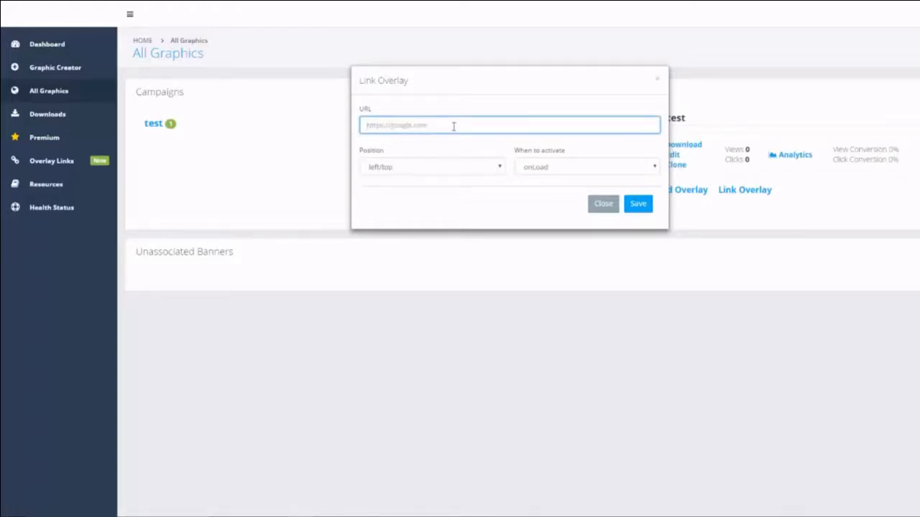
text(http://pocketacepromotion)
text(.com)
click(386, 171)
click(397, 193)
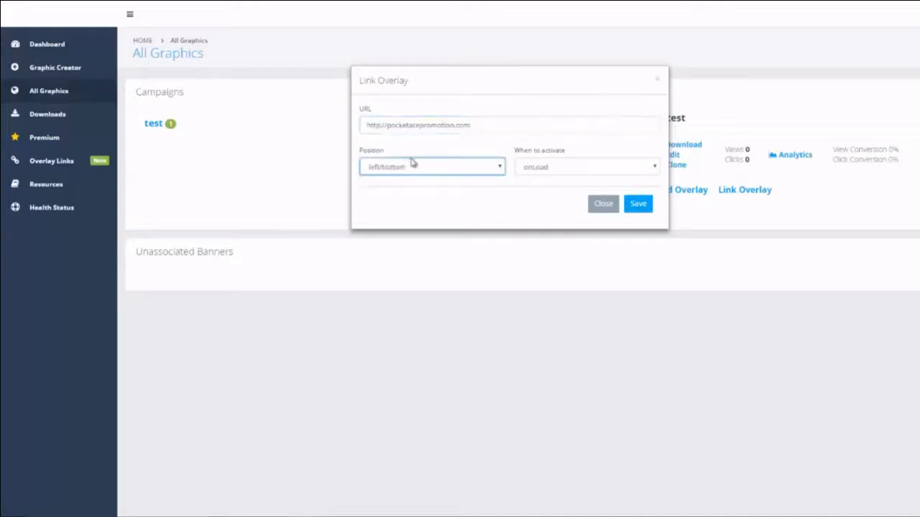
click(550, 174)
click(638, 205)
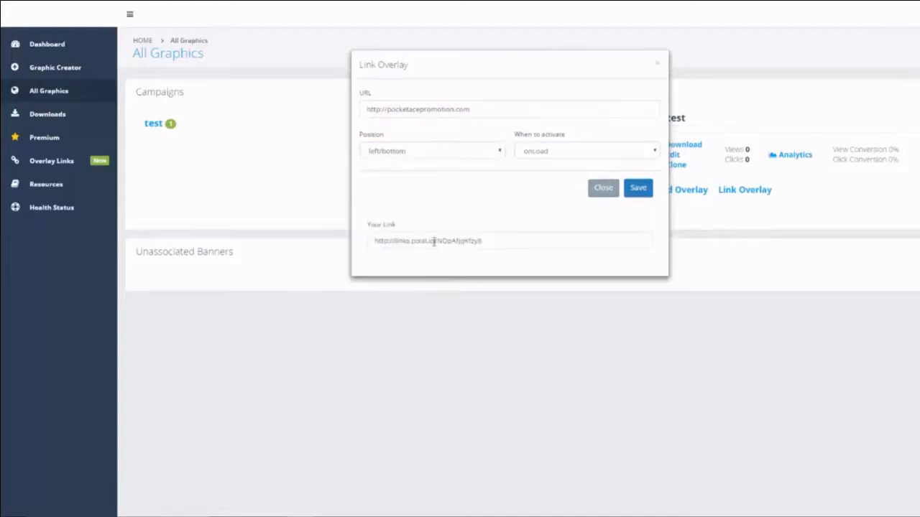
click(469, 241)
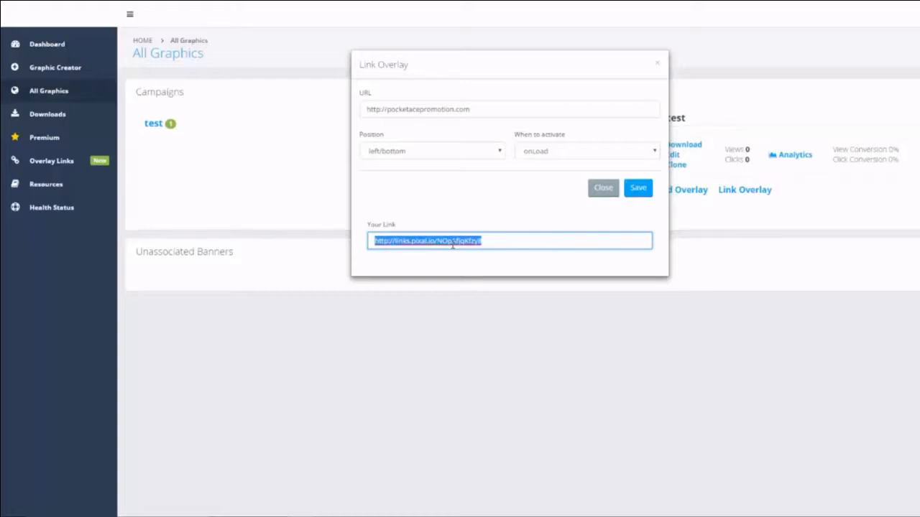
key(ctrl+t)
text(http://links.pixal.io/NOpAfjqKfzy8)
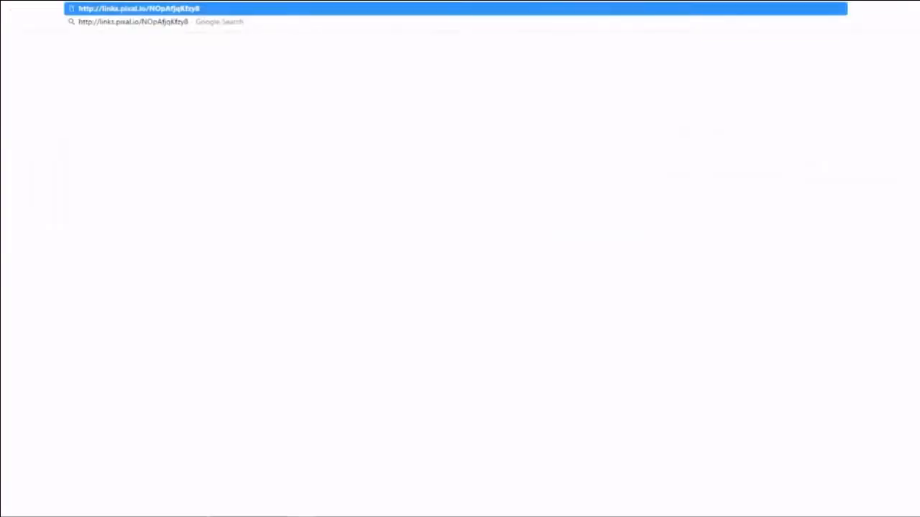
key(Return)
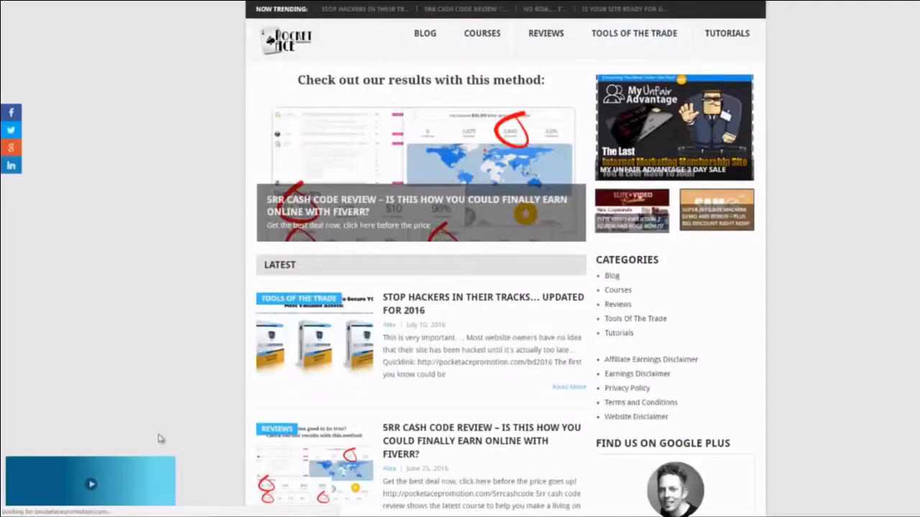
click(90, 485)
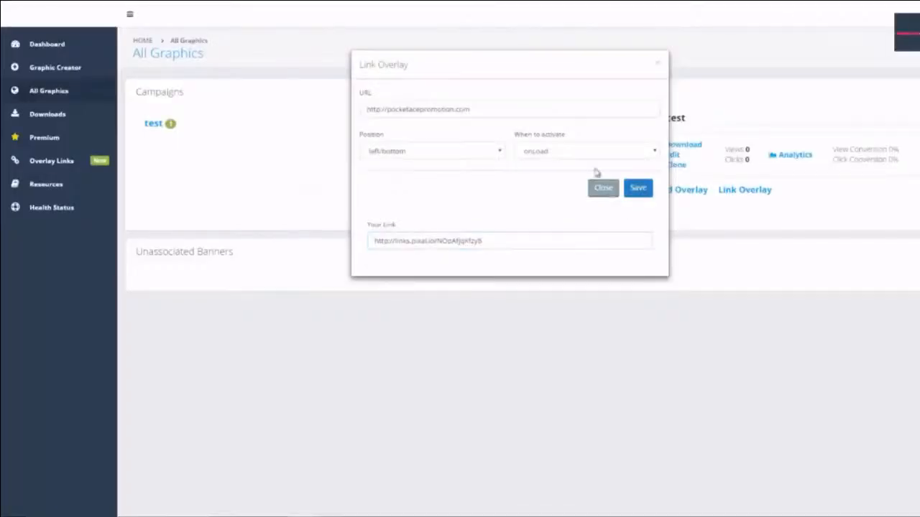
Step: Close the Link Overlay dialog, go to Overlay Links, and open the first short link
click(602, 190)
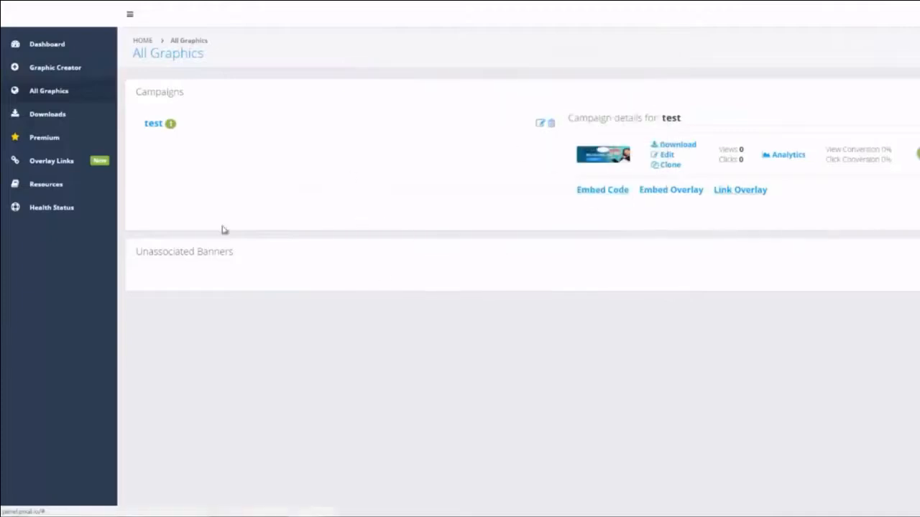
click(52, 167)
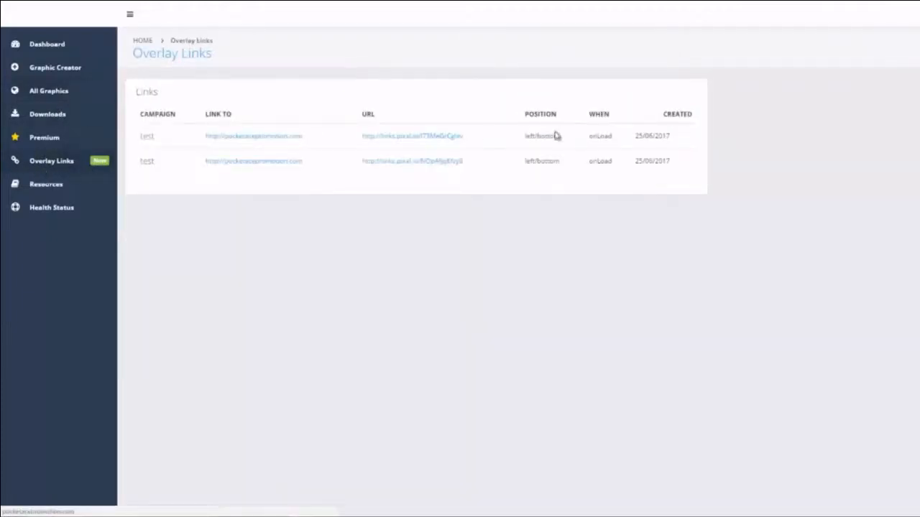
click(425, 140)
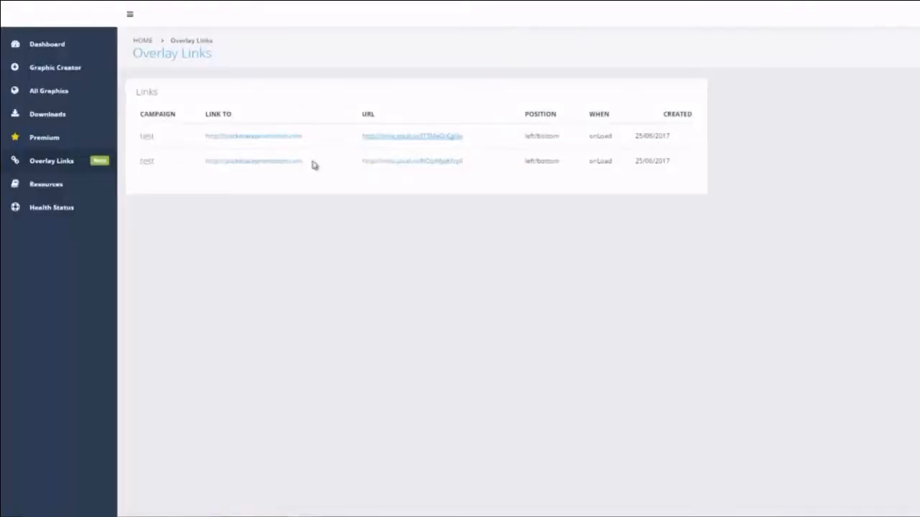
Step: Preview the Vertical 3D Cube dimensioned template, rotating through its faces back to the trees face
click(62, 68)
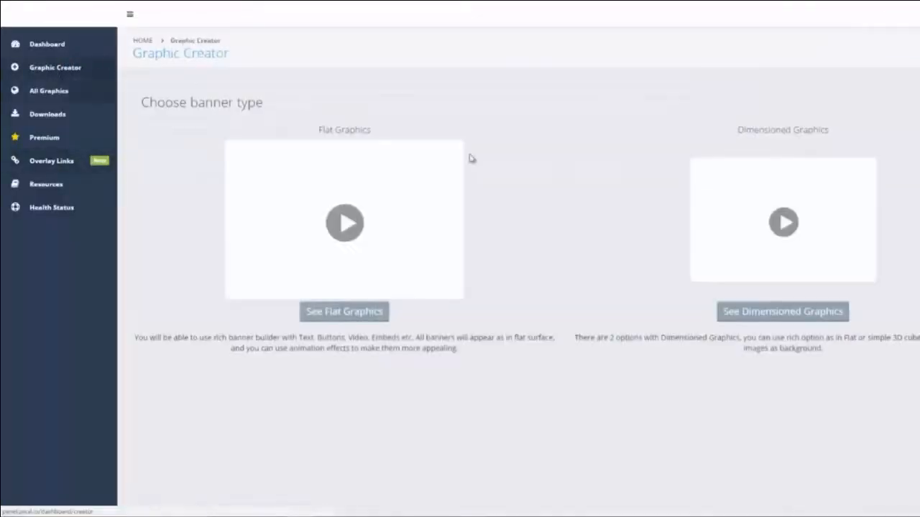
click(829, 314)
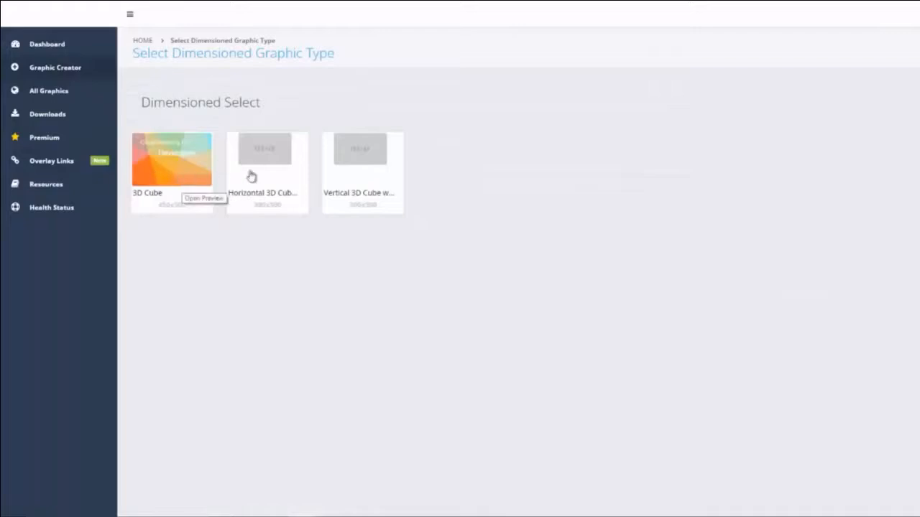
click(367, 198)
click(578, 177)
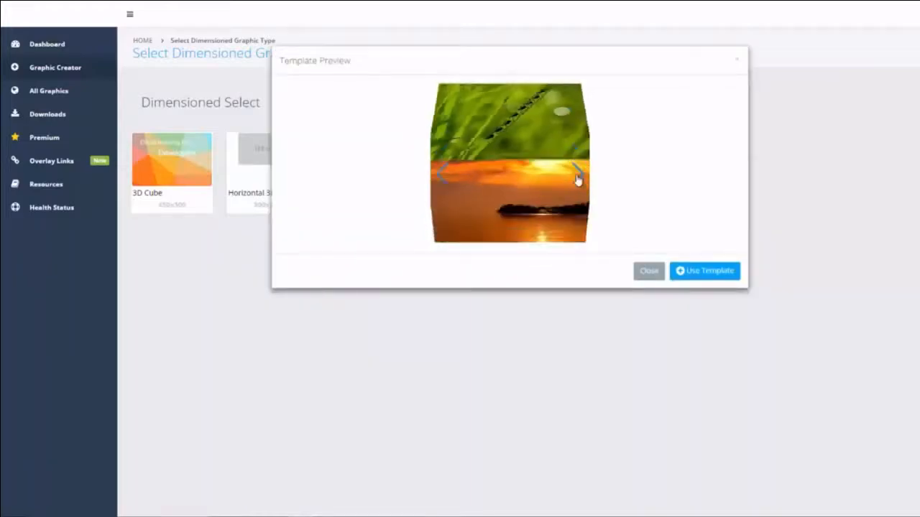
click(579, 179)
click(578, 182)
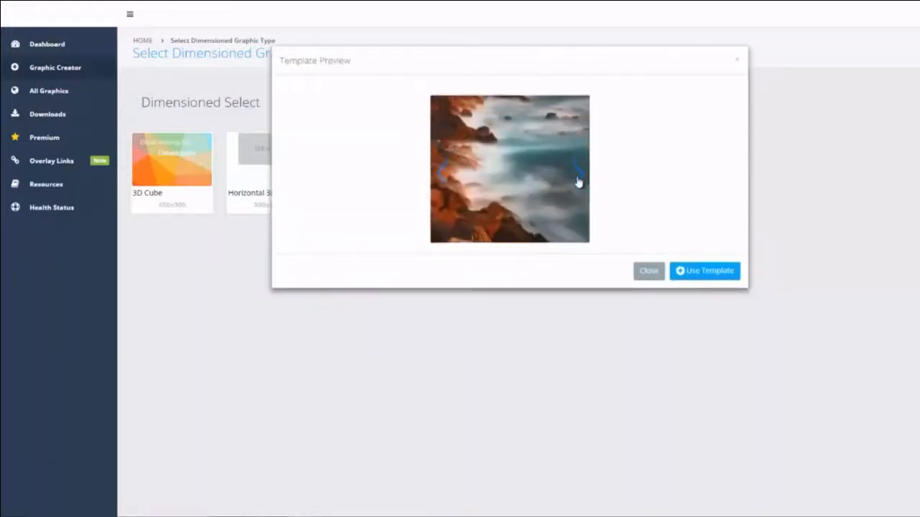
click(577, 184)
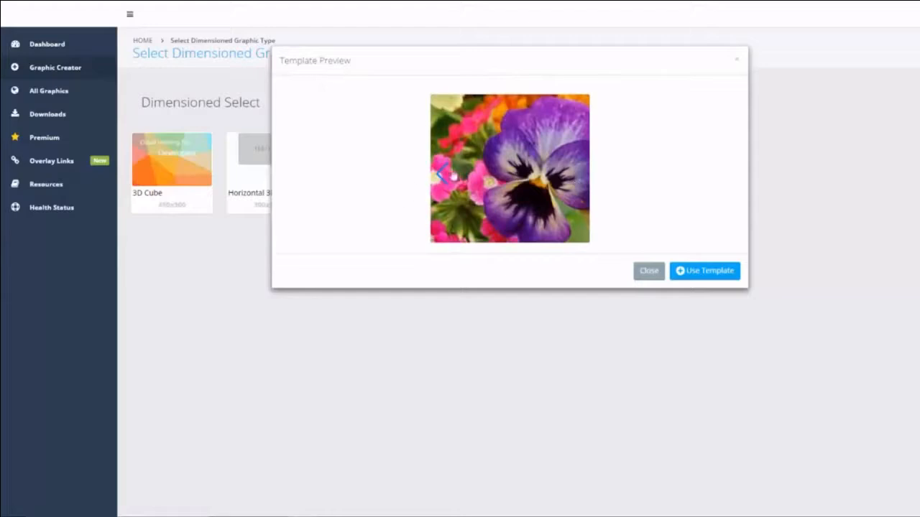
click(437, 178)
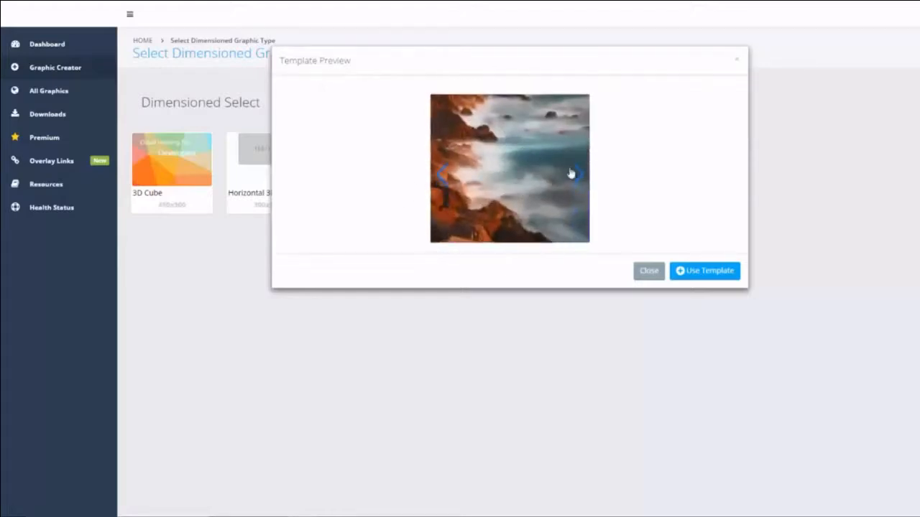
click(440, 177)
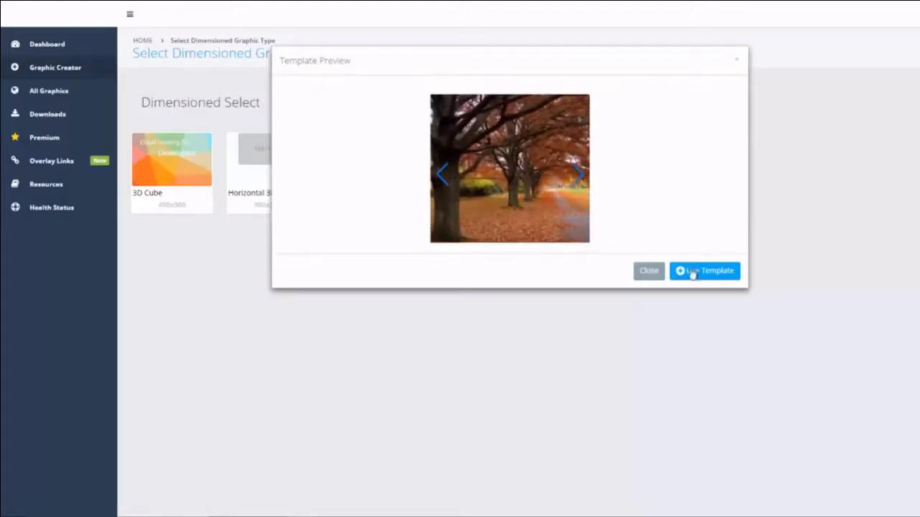
Step: Start a banner from the template, grow the File Library to four image slots, then return to All Graphics
click(701, 273)
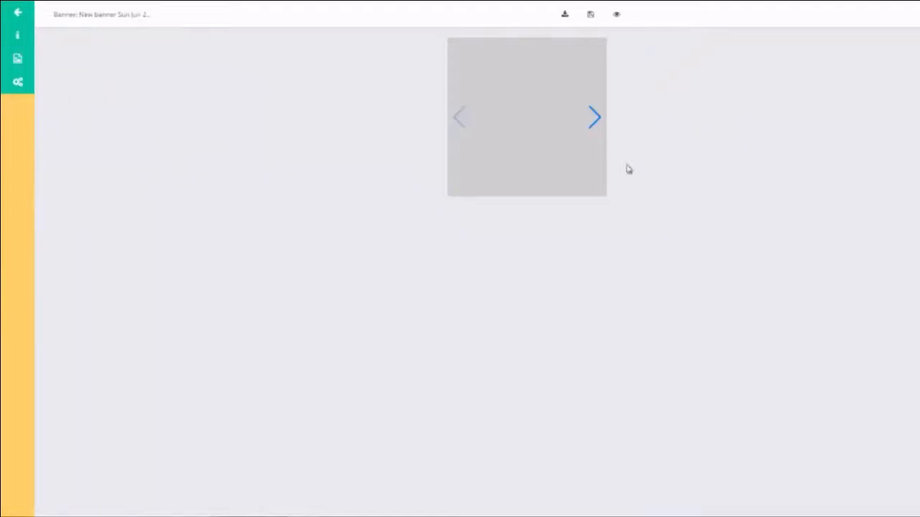
click(18, 58)
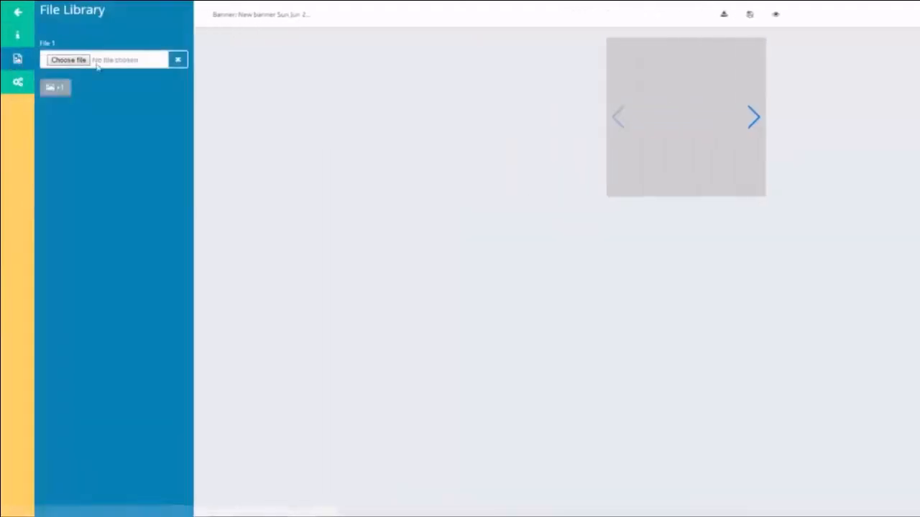
click(50, 96)
click(51, 129)
click(56, 170)
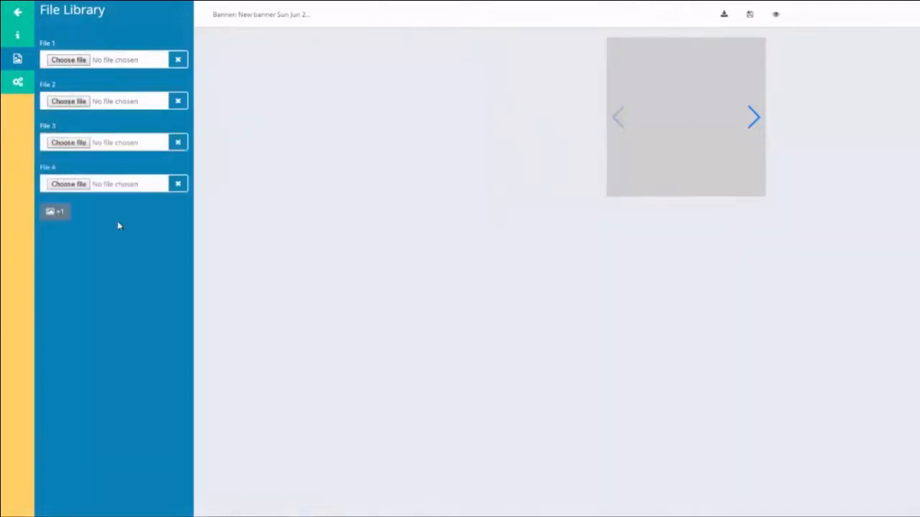
click(15, 13)
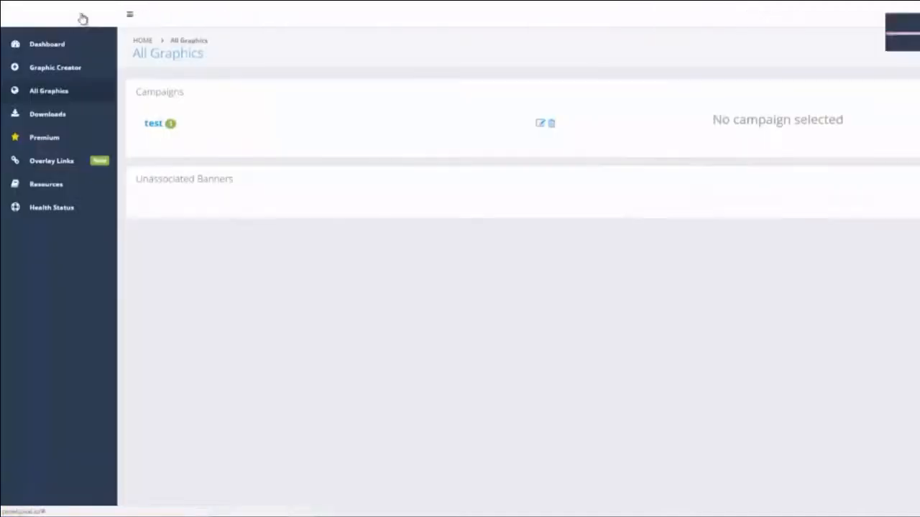
Step: Filter the flat templates by the retail tag and preview the gold and black Better Performance computer-sales templates
click(54, 72)
click(345, 312)
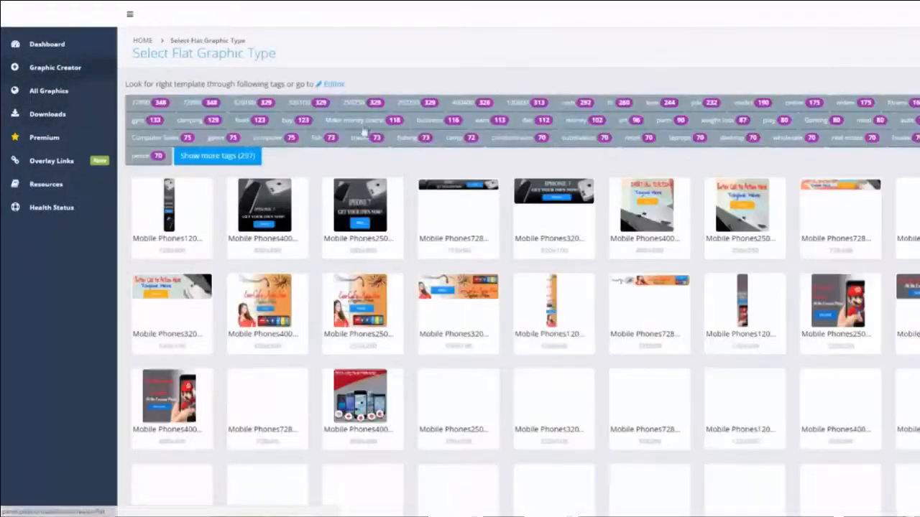
scroll(740, 332, down, 3)
scroll(718, 335, up, 3)
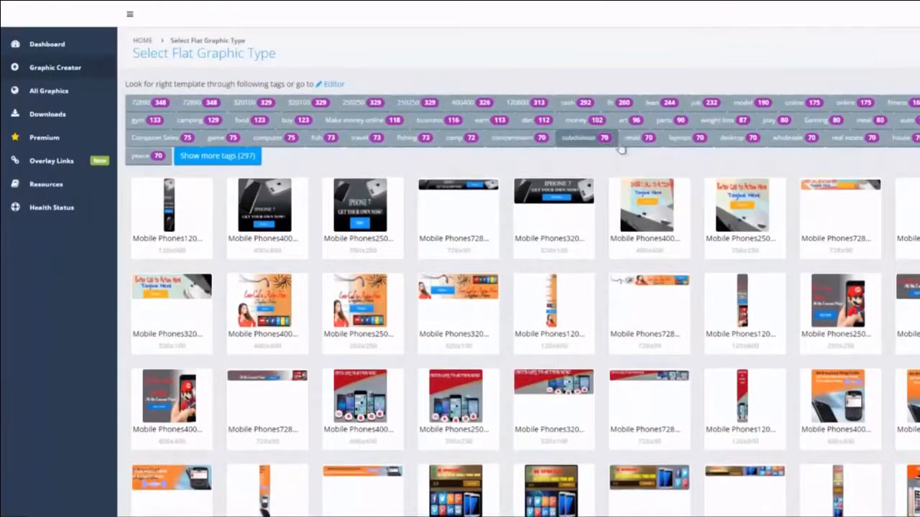
click(645, 142)
scroll(431, 292, down, 2)
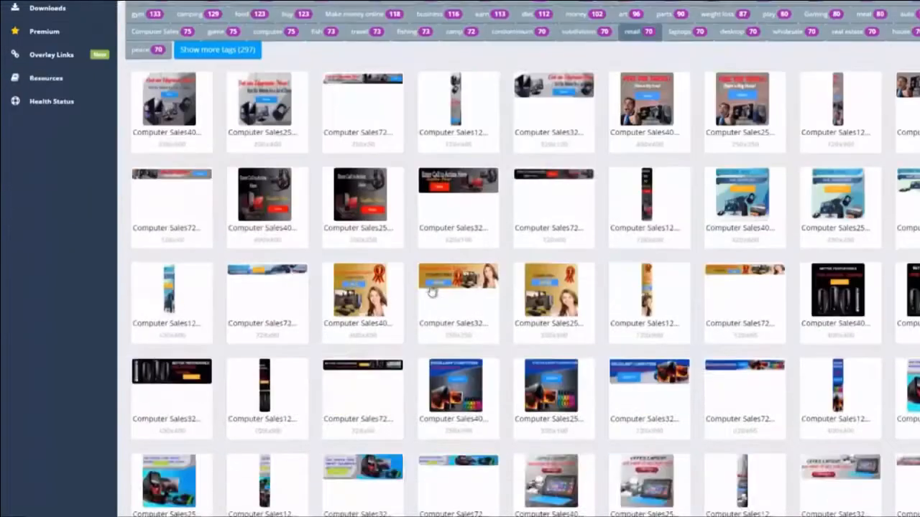
click(373, 291)
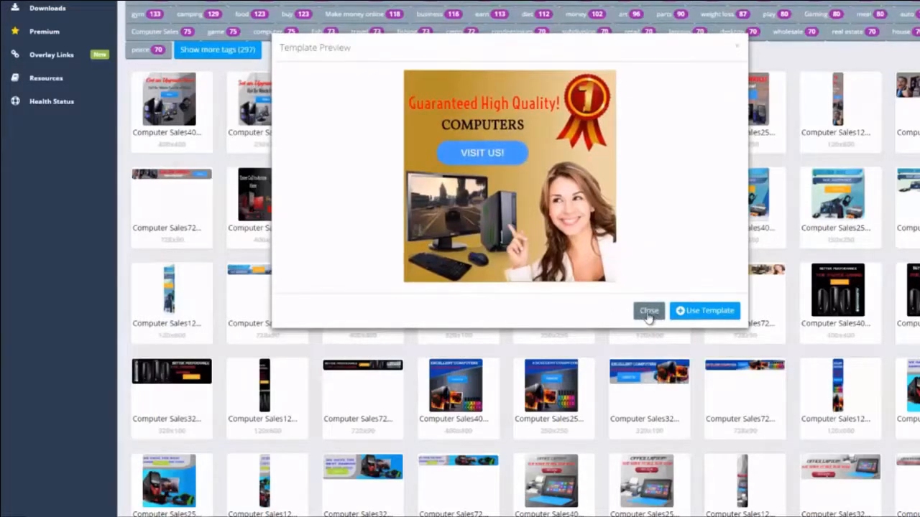
click(647, 311)
click(827, 293)
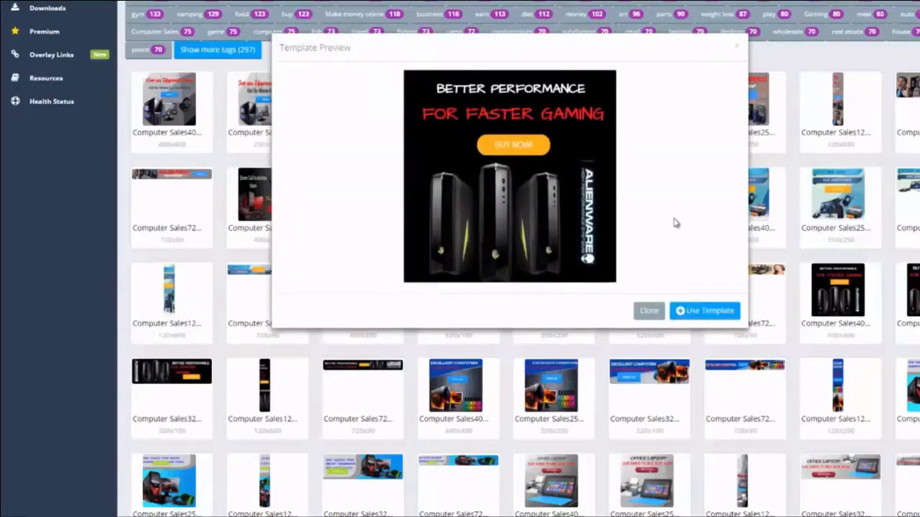
Step: Start a banner from Better Performance and inspect its headlines, BUY NOW button link, computers image and Alienware logo
click(686, 311)
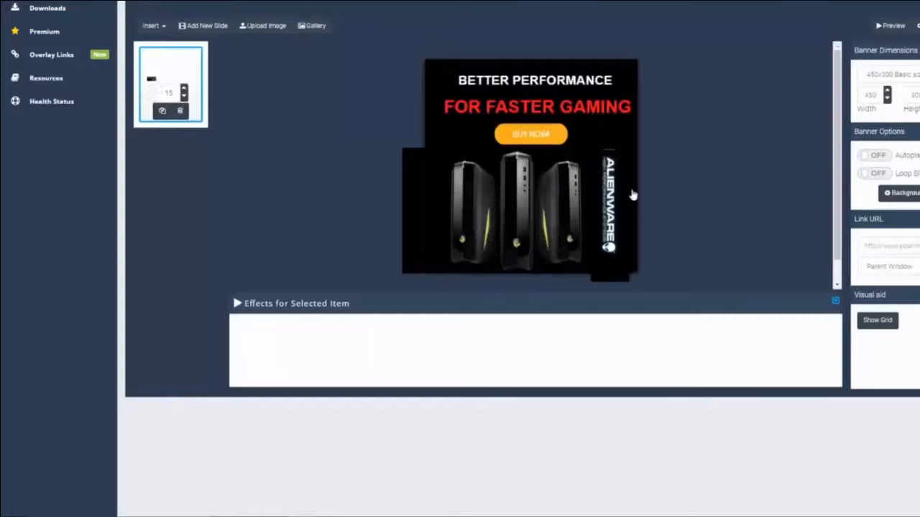
click(564, 109)
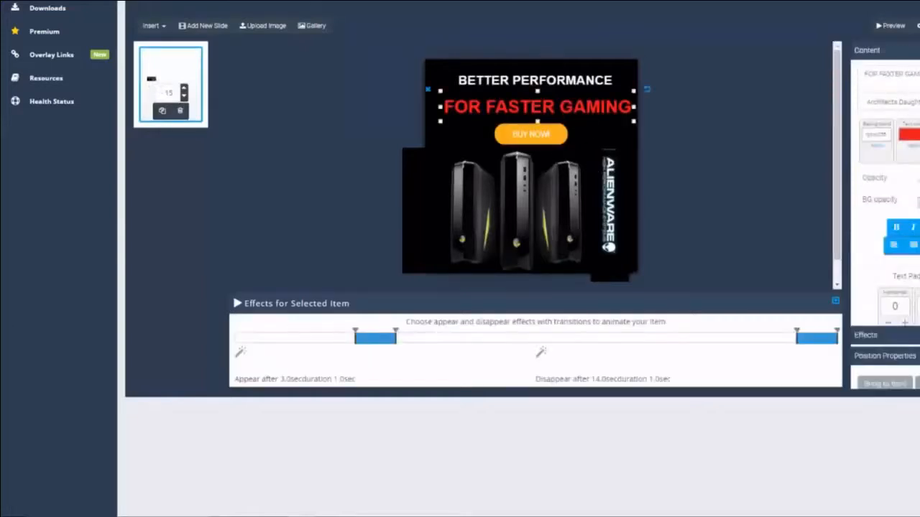
click(513, 80)
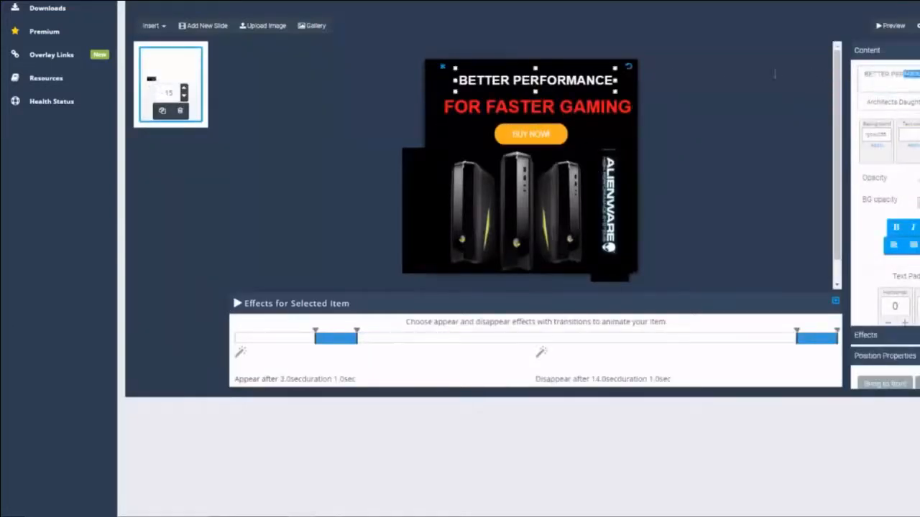
click(535, 136)
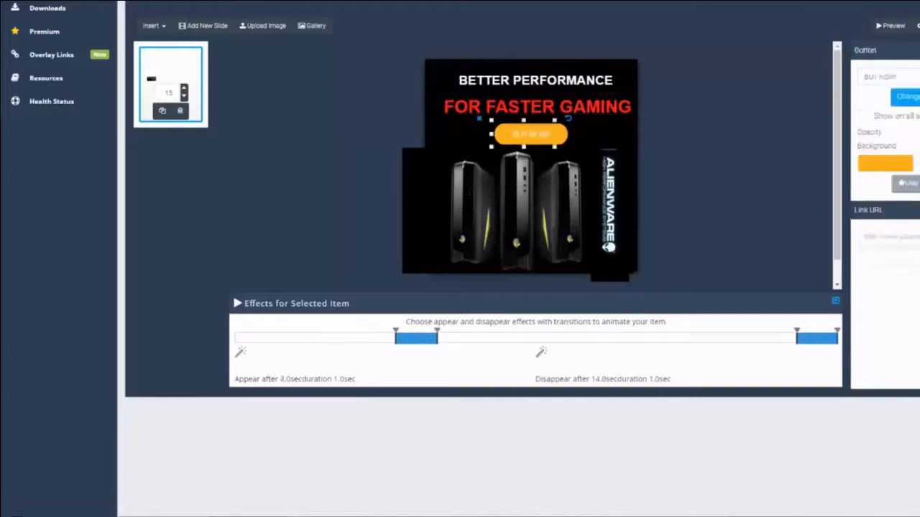
click(893, 238)
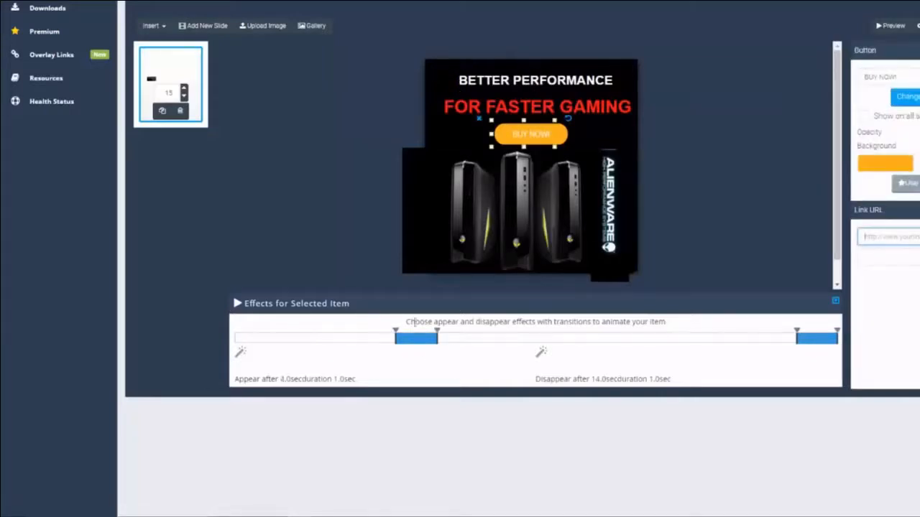
click(529, 230)
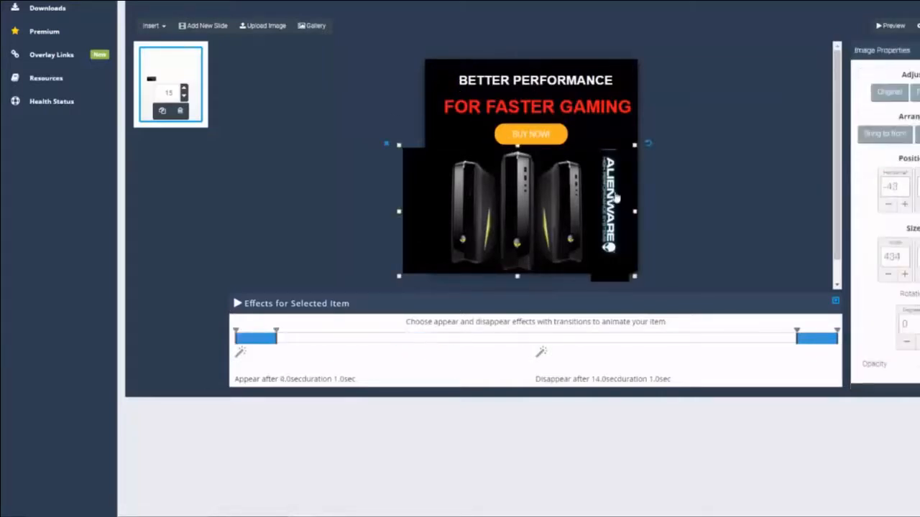
click(616, 196)
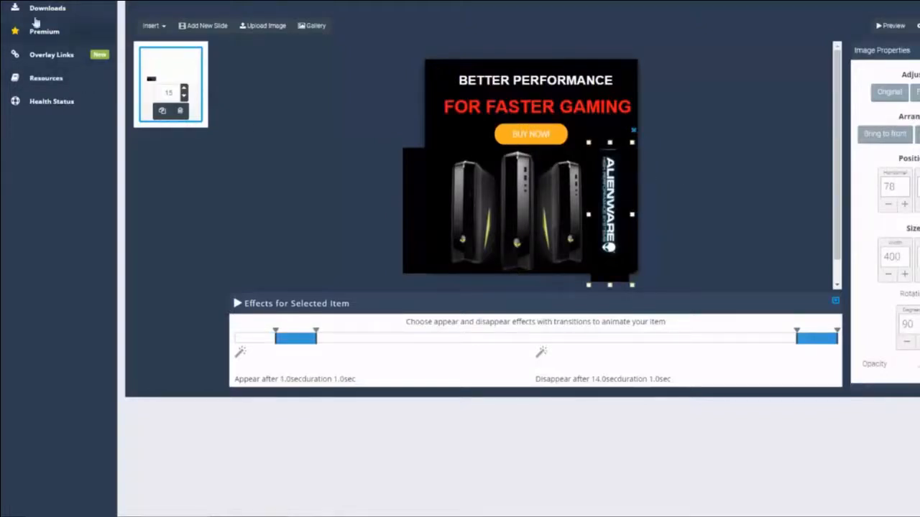
scroll(29, 48, up, 3)
Step: From the Dashboard, open the Premium gallery and start a Default Filmstrip banner, scrolling through its panels
click(62, 45)
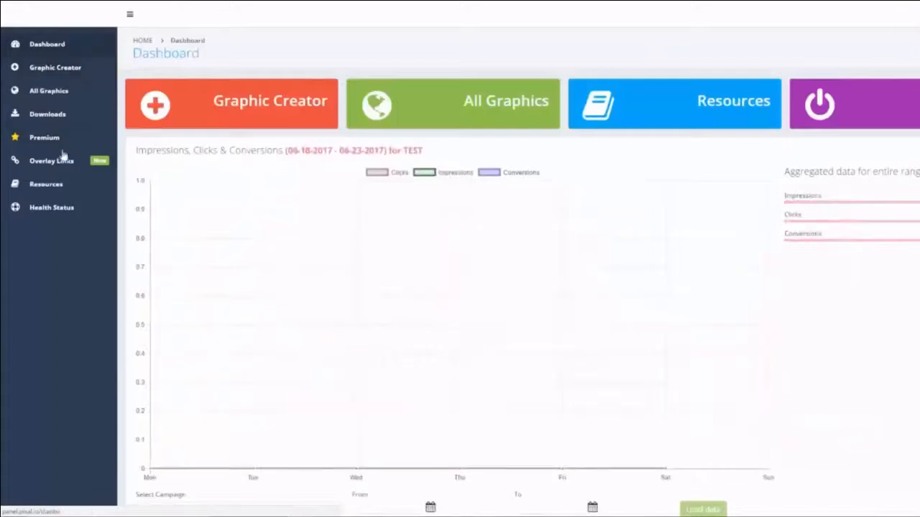
click(44, 143)
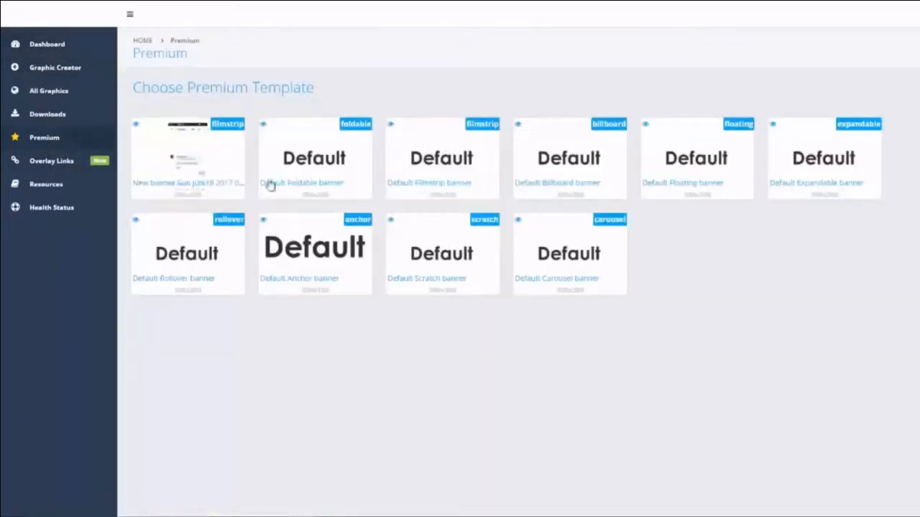
click(437, 168)
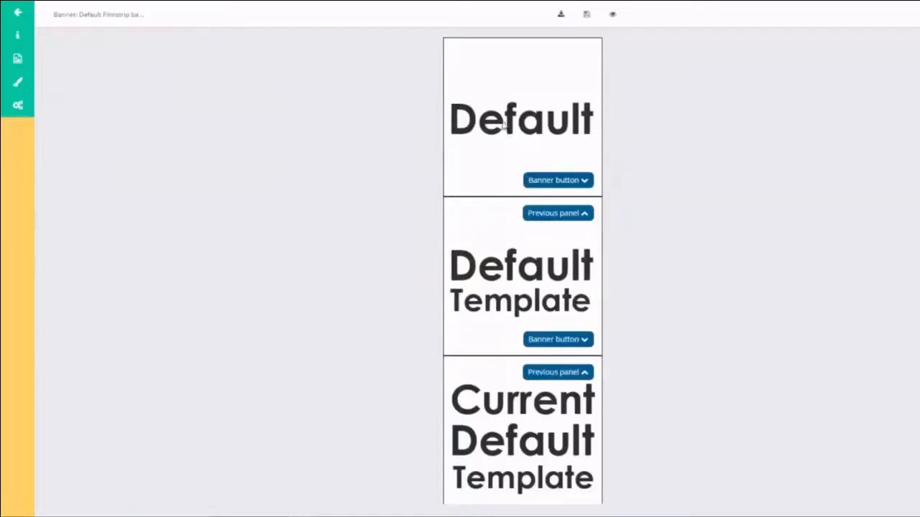
scroll(548, 302, down, 1)
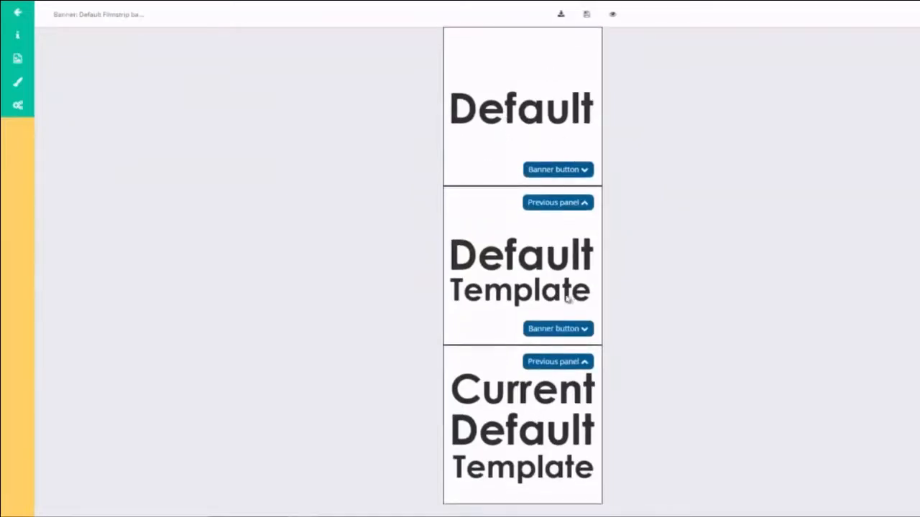